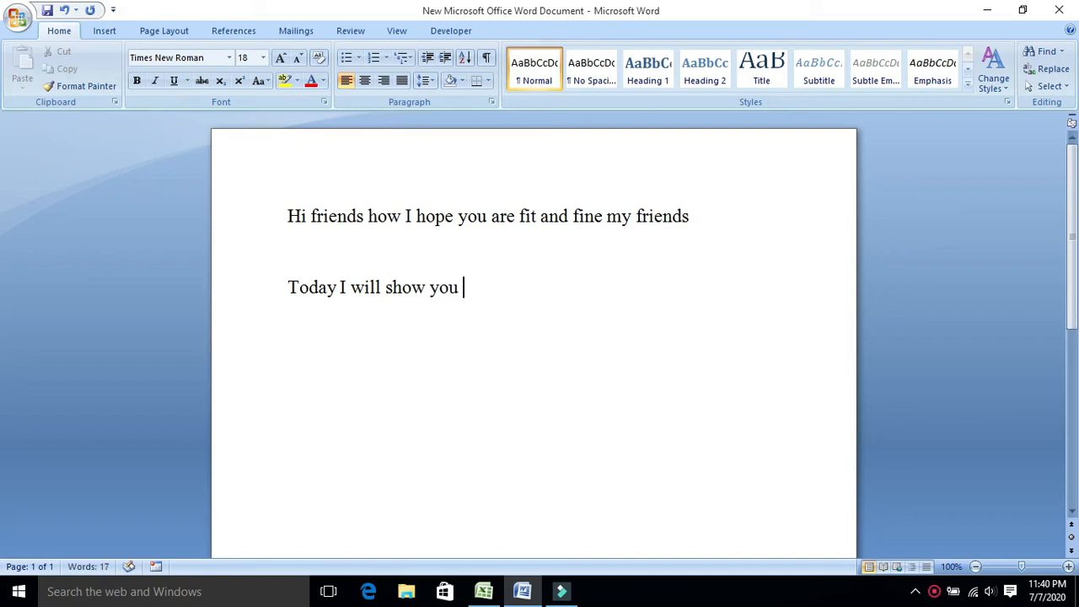
Continue the second sentence of the document with "how to make".
{"action": "type", "text": "how to make"}
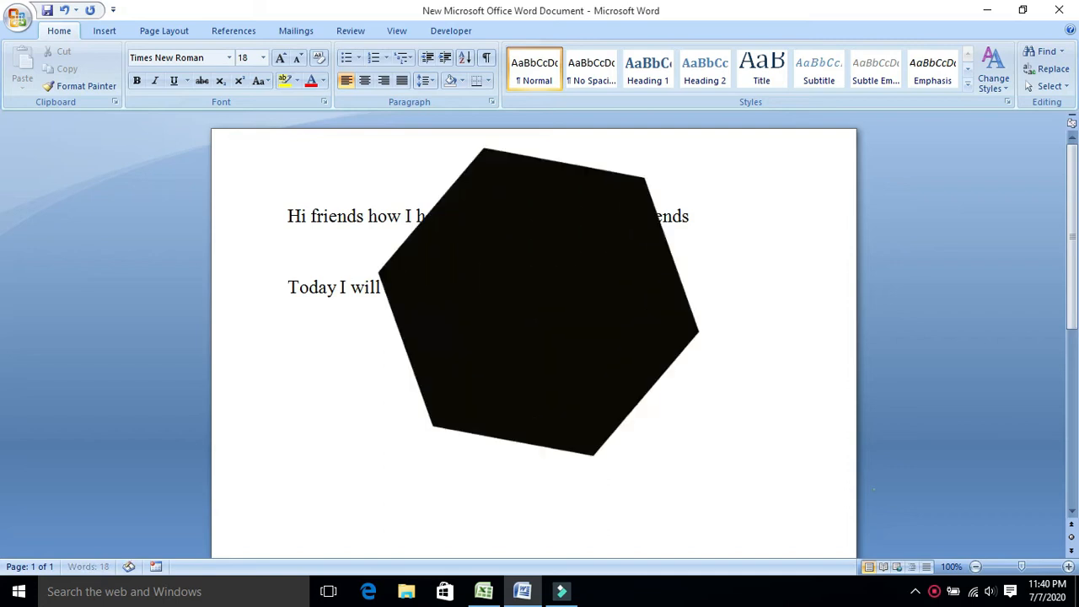
{"action": "key", "text": "BackSpace"}
{"action": "type", "text": "make"}
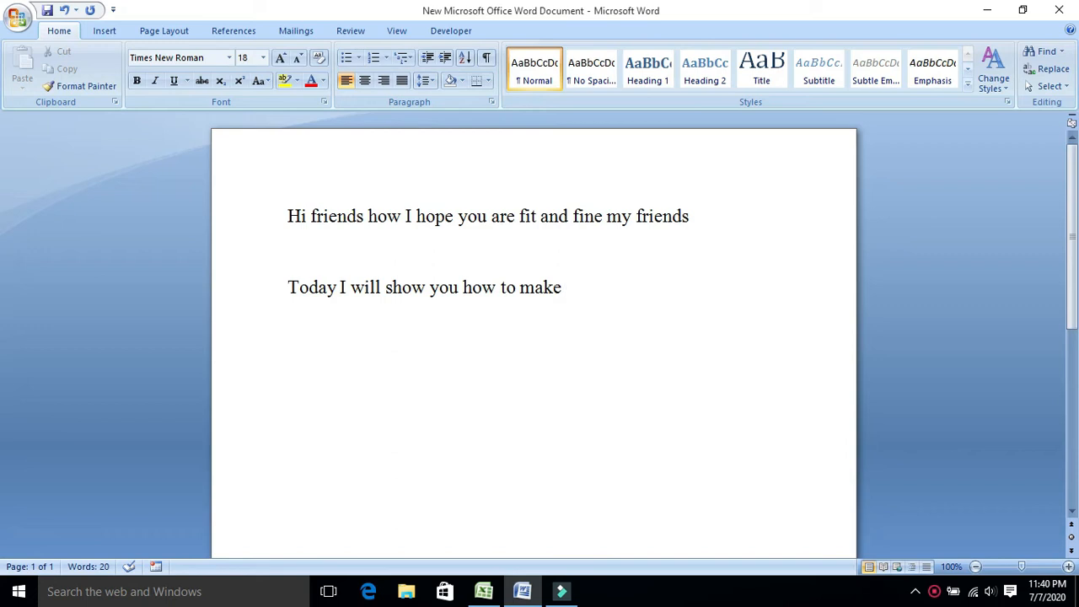
{"action": "key", "text": "super+s"}
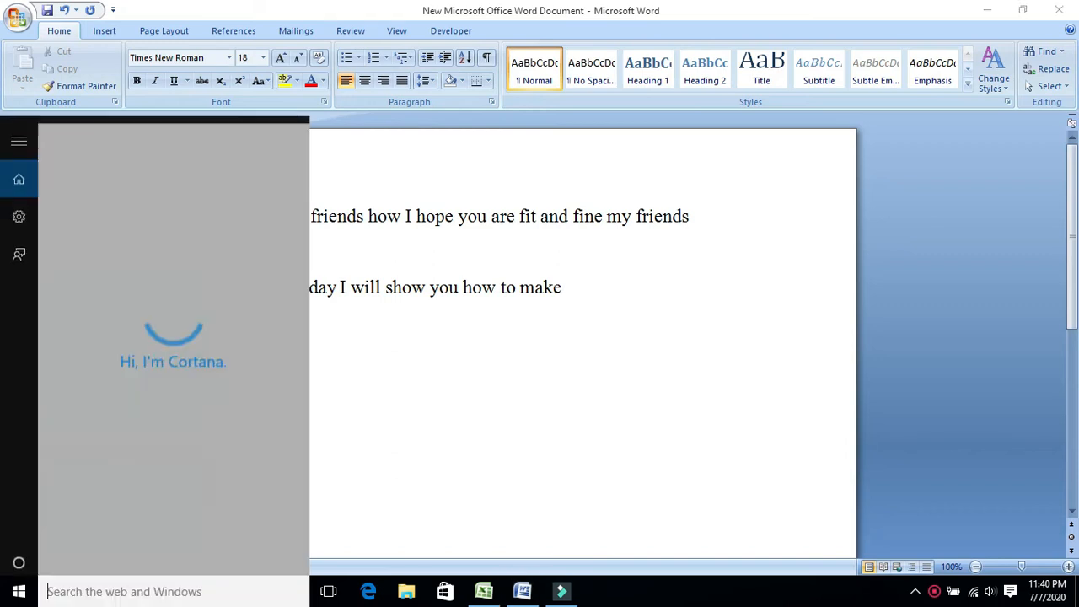
{"action": "left_click", "coordinate": [938, 593]}
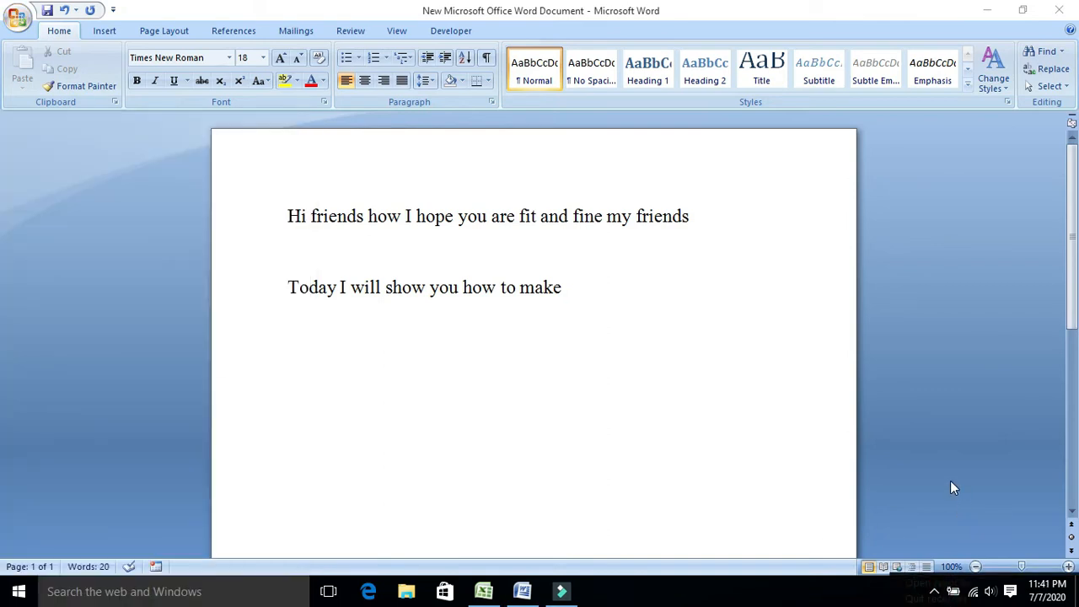
{"action": "left_click", "coordinate": [934, 592]}
{"action": "left_click", "coordinate": [934, 586]}
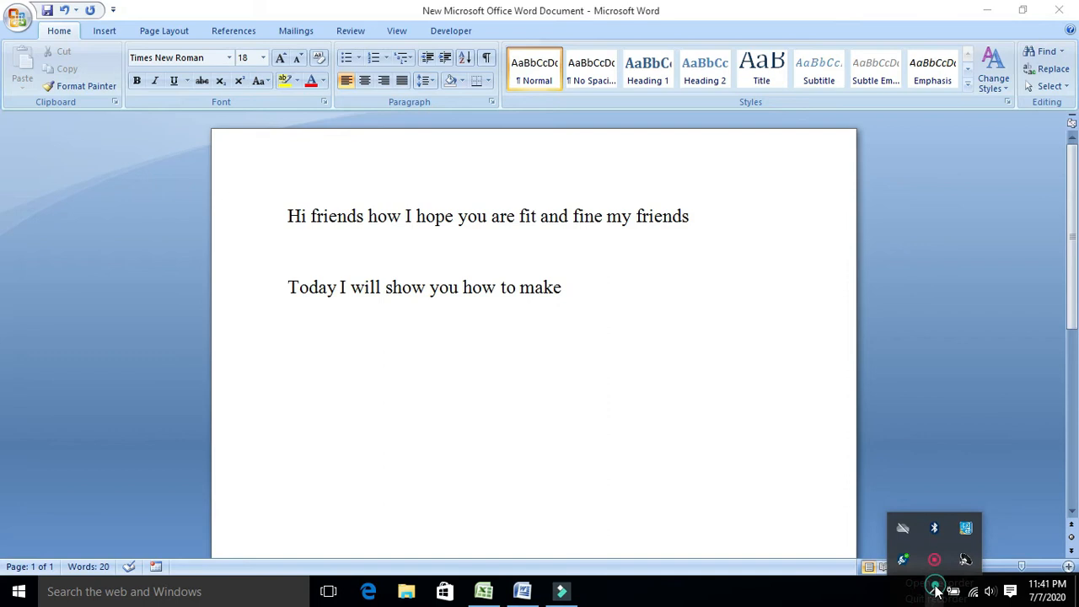
{"action": "left_click", "coordinate": [910, 584]}
{"action": "left_click", "coordinate": [922, 586]}
{"action": "left_click", "coordinate": [935, 588]}
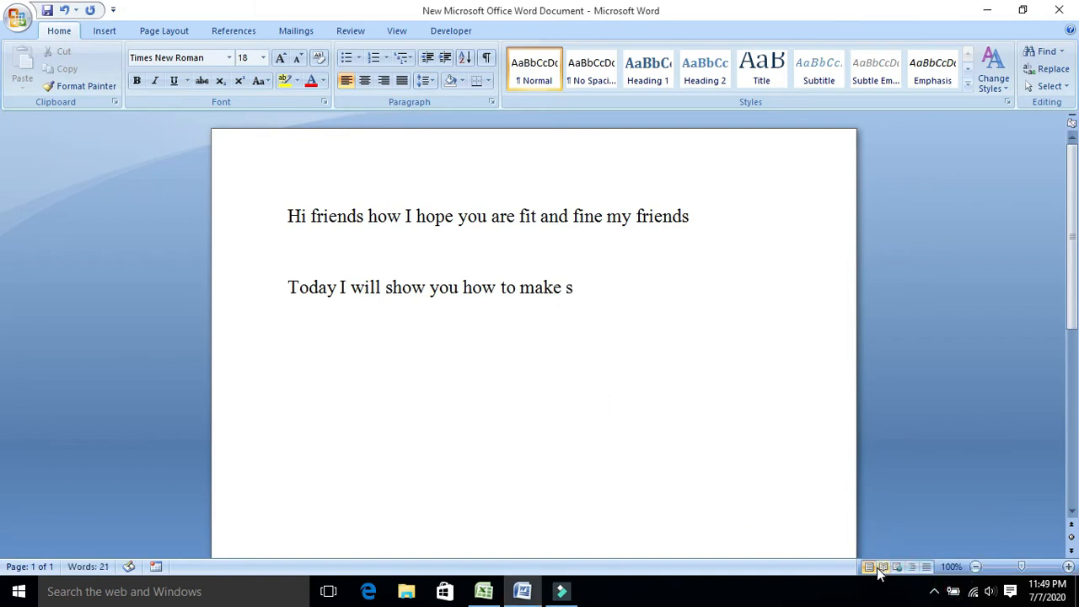
Finish the second sentence with "stoke manage sale purchase in excel".
{"action": "type", "text": "toke "}
{"action": "type", "text": "manage "}
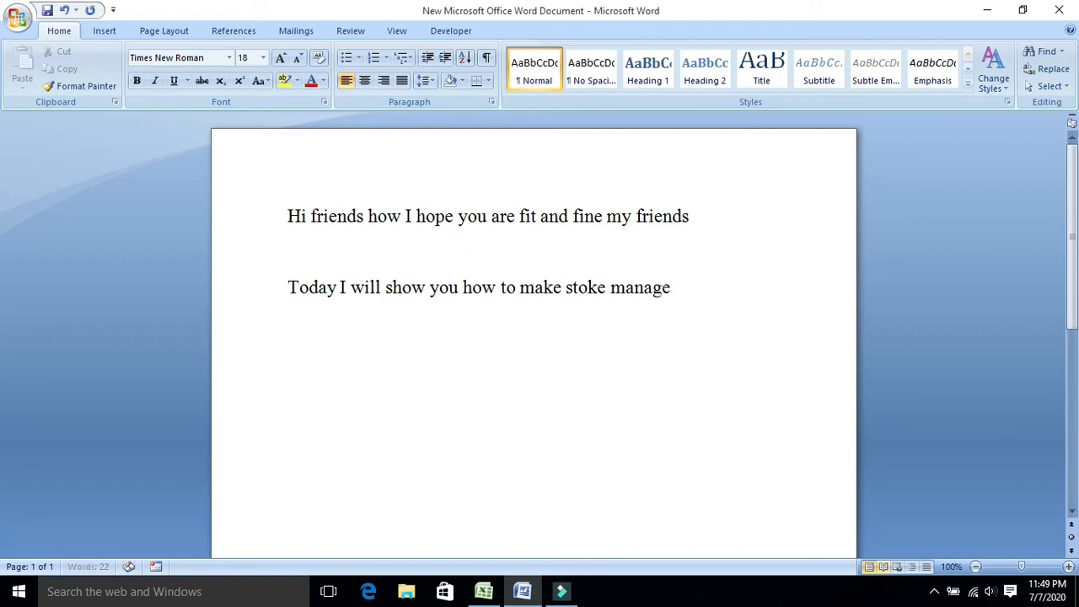
{"action": "type", "text": "sale purchas"}
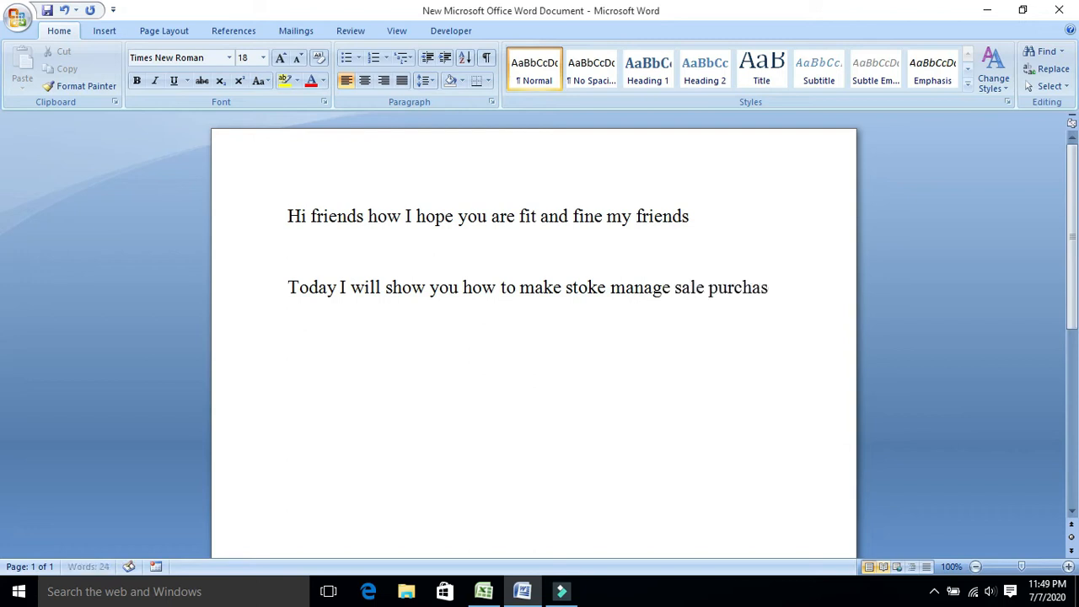
{"action": "type", "text": "e in exc"}
{"action": "type", "text": "Now le"}
{"action": "type", "text": "ts start"}
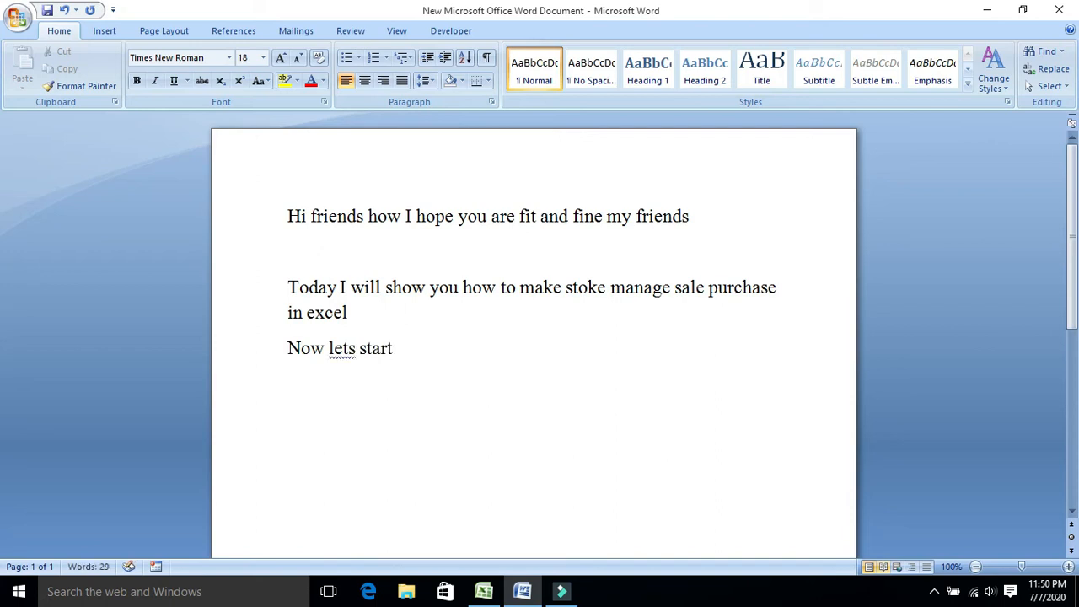
{"action": "type", "text": "open excel"}
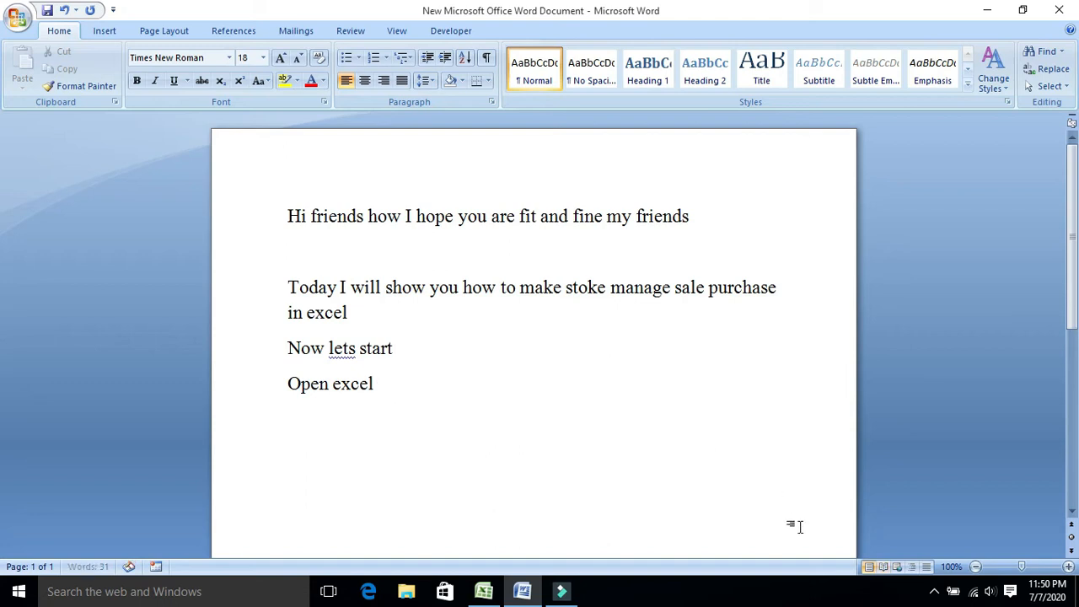
Switch to the Excel worksheet and go through the Stock table's ID, Product, Unit, Price and Remarks headings.
{"action": "left_click", "coordinate": [484, 591]}
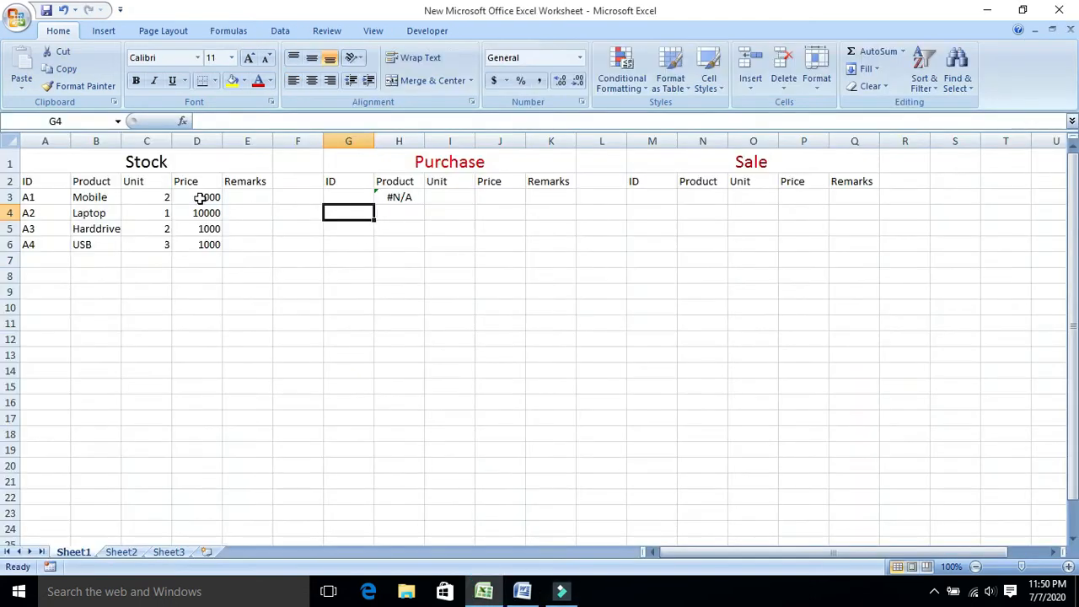
{"action": "left_click", "coordinate": [33, 177]}
{"action": "left_click", "coordinate": [84, 186]}
{"action": "left_click", "coordinate": [145, 184]}
{"action": "left_click", "coordinate": [194, 182]}
{"action": "left_click", "coordinate": [250, 186]}
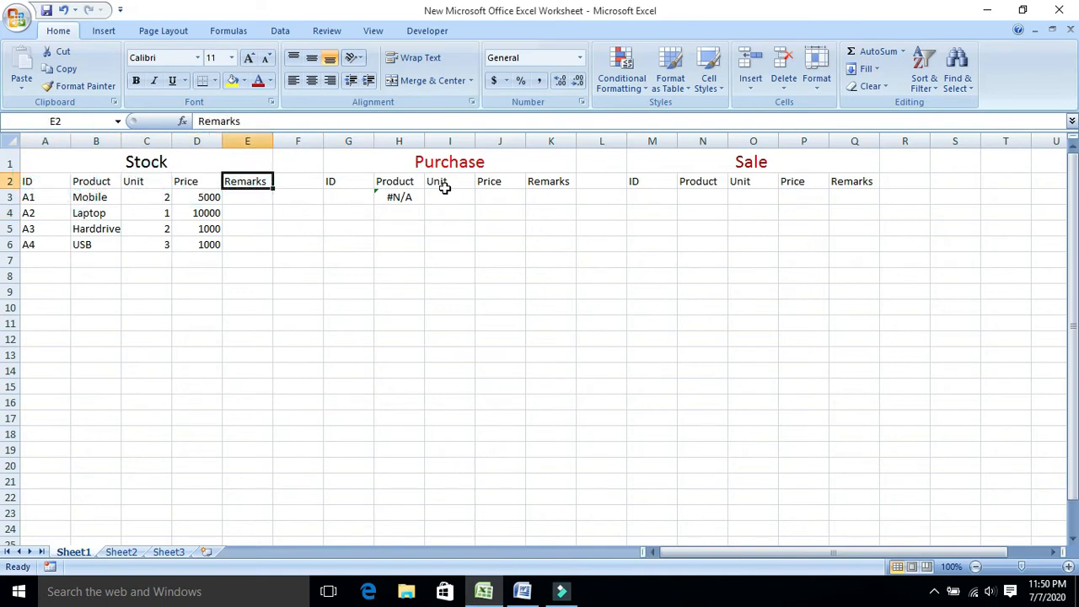
Start a new VLOOKUP formula in the Purchase table's Product cell H3, with G3 as the lookup value.
{"action": "left_click", "coordinate": [401, 199]}
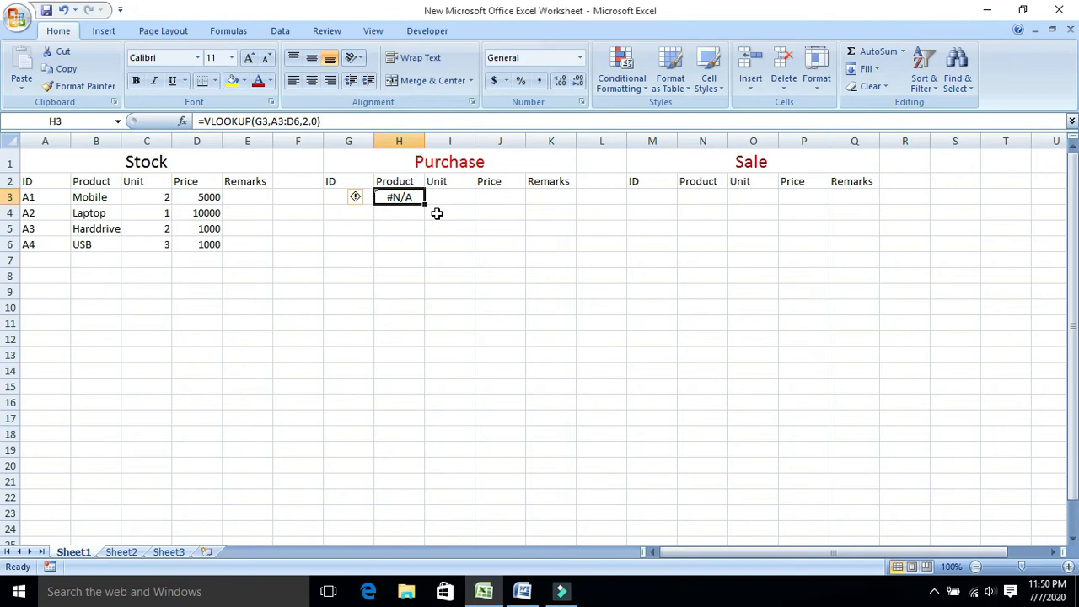
{"action": "type", "text": "="}
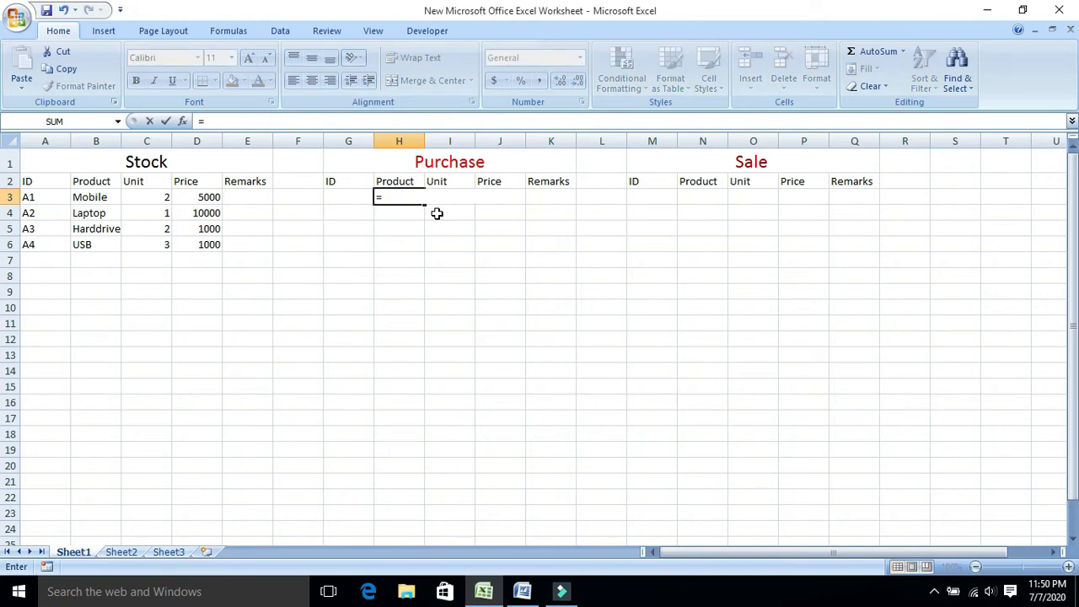
{"action": "type", "text": "vlookup("}
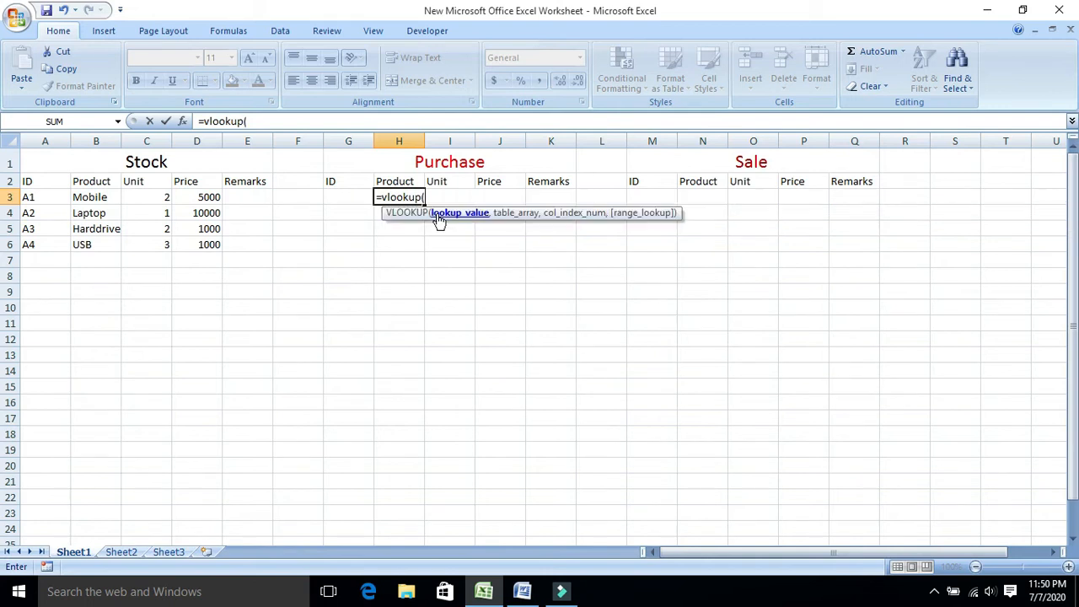
{"action": "left_click", "coordinate": [350, 201]}
{"action": "type", "text": ","}
Complete the H3 formula with table range A3:D6, column index 2 and range lookup 0.
{"action": "left_click", "coordinate": [37, 197]}
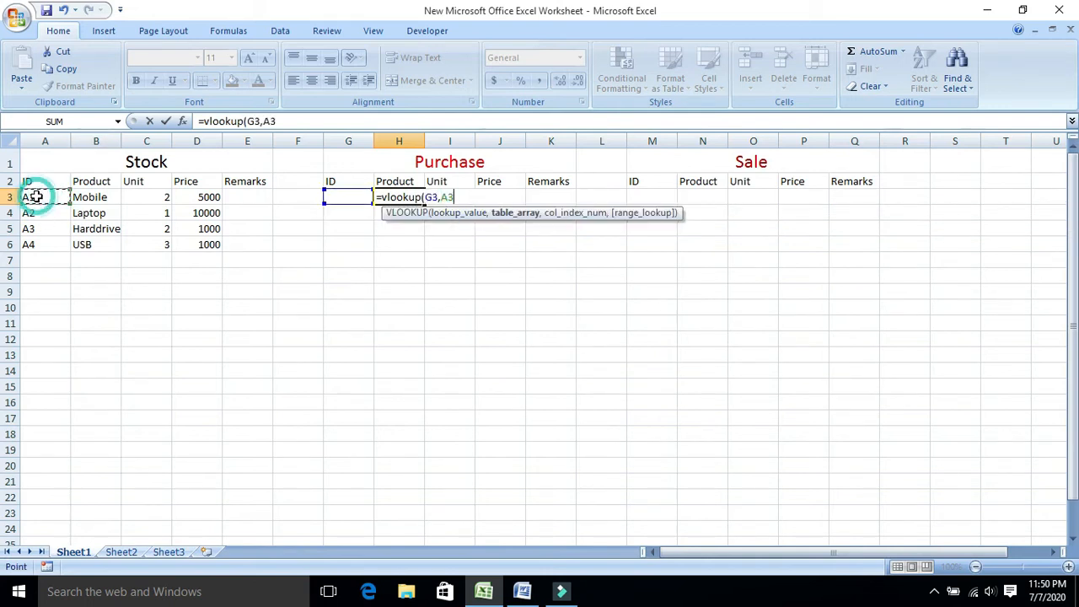
{"action": "key", "text": "shift+Right"}
{"action": "key", "text": "shift+Right"}
{"action": "key", "text": "shift+Right"}
{"action": "key", "text": "shift+Down"}
{"action": "key", "text": "shift+Down"}
{"action": "key", "text": "shift+Down"}
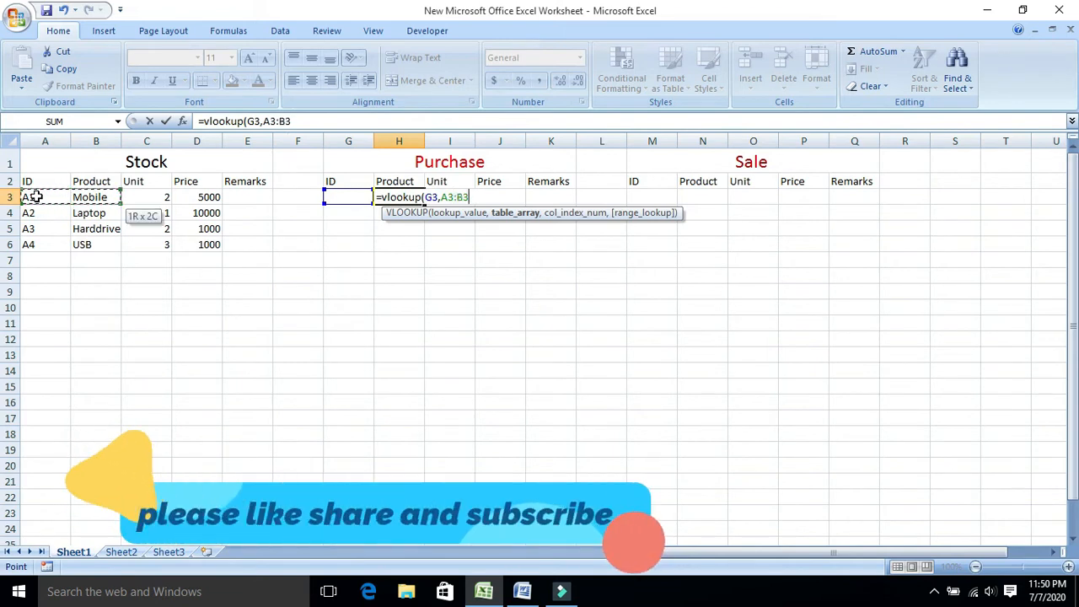
{"action": "type", "text": ","}
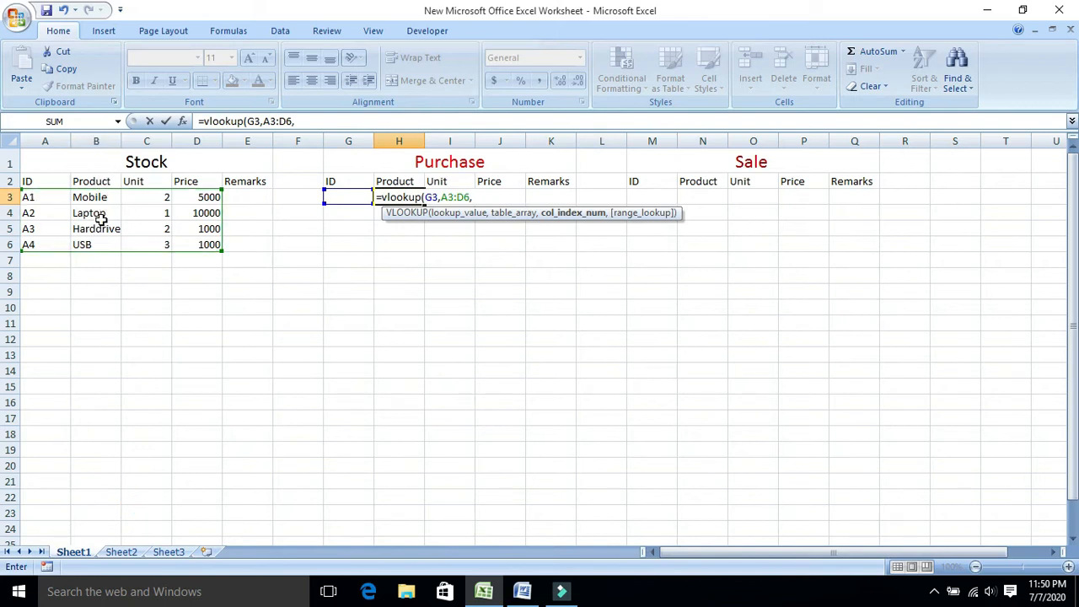
{"action": "type", "text": "2,"}
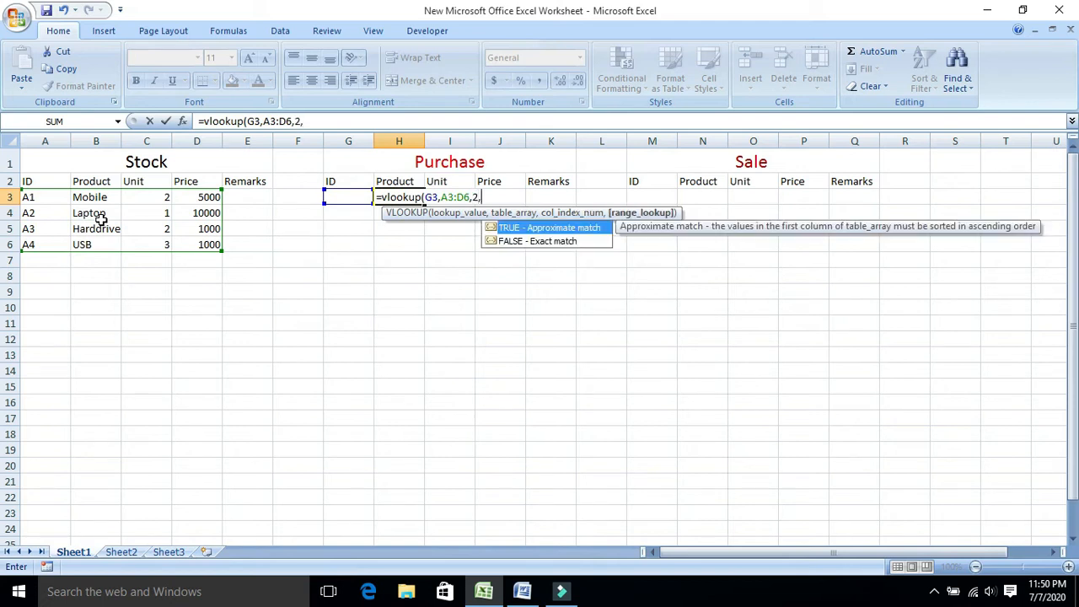
{"action": "type", "text": "0)"}
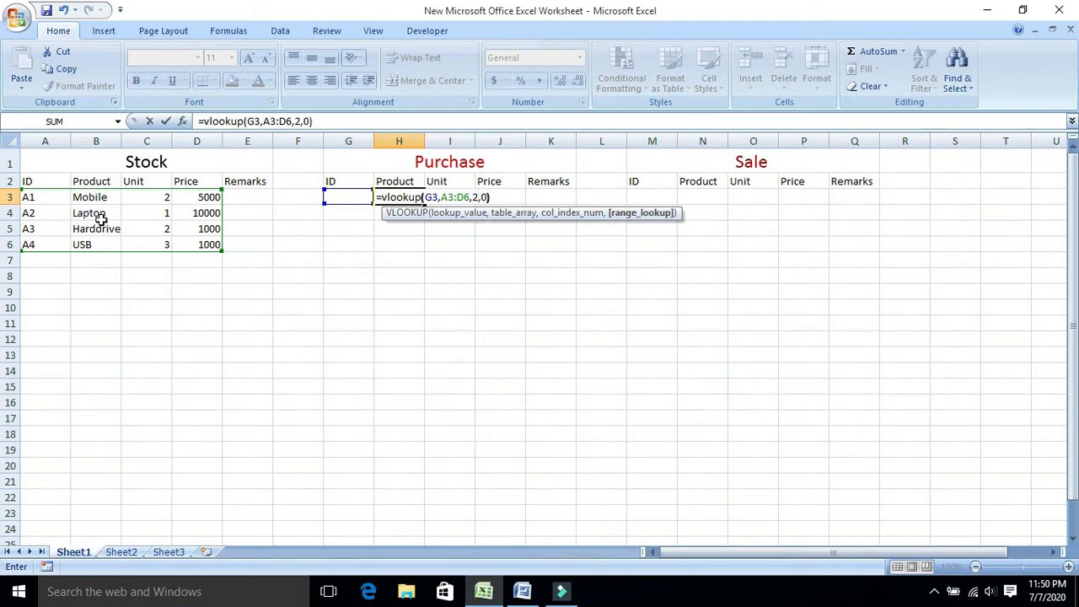
{"action": "key", "text": "Return"}
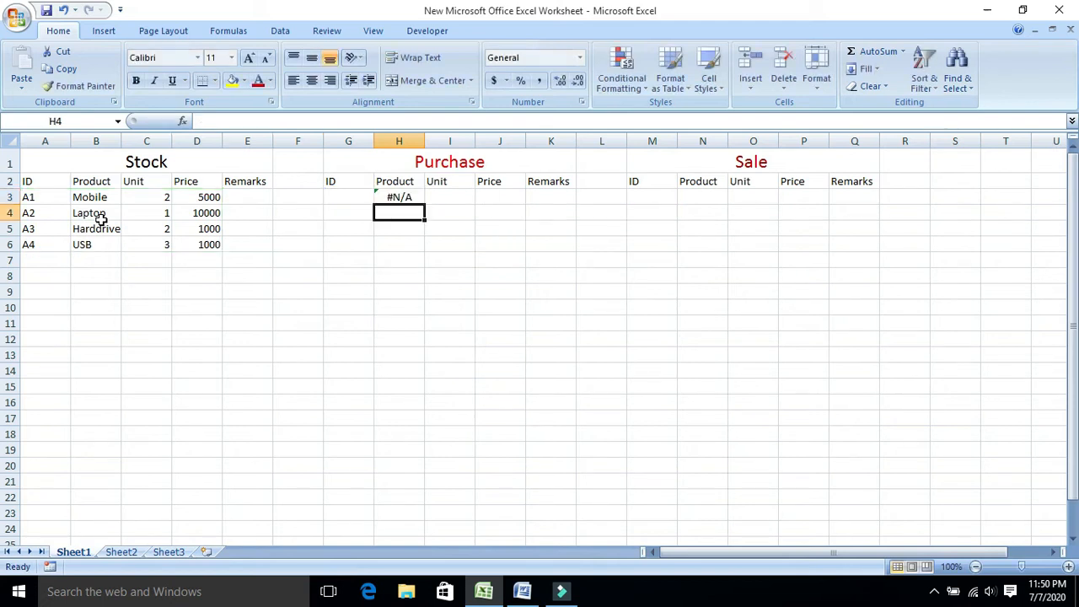
Copy the VLOOKUP formula text from H3 into the Purchase table's Unit cell I3.
{"action": "left_click", "coordinate": [399, 197]}
{"action": "triple_click", "coordinate": [335, 120]}
{"action": "key", "text": "ctrl+c"}
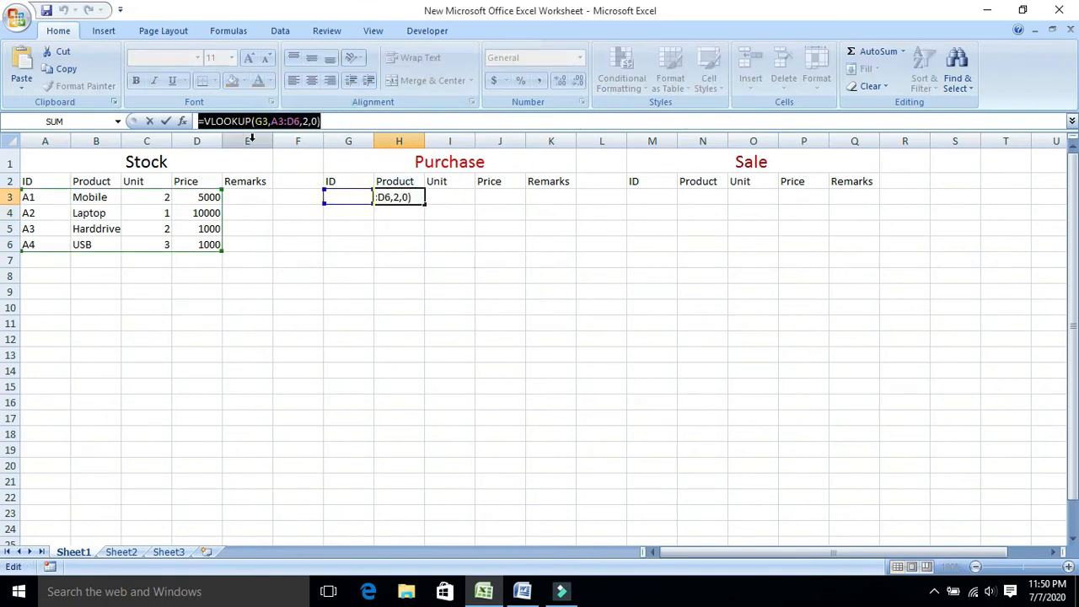
{"action": "type", "text": "="}
{"action": "left_click", "coordinate": [456, 196]}
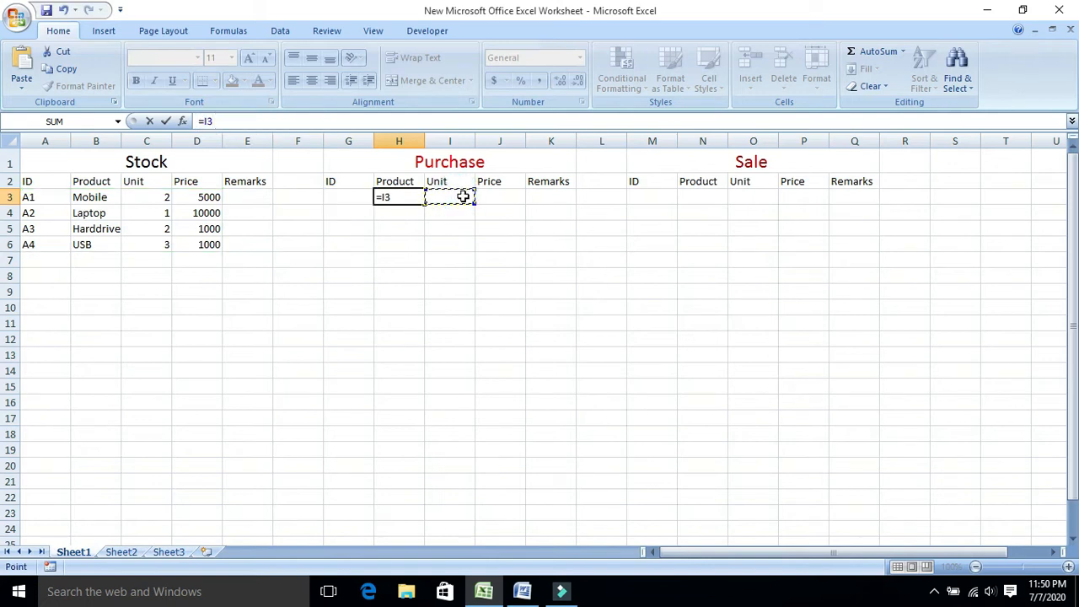
{"action": "key", "text": "Escape"}
{"action": "left_click", "coordinate": [446, 196]}
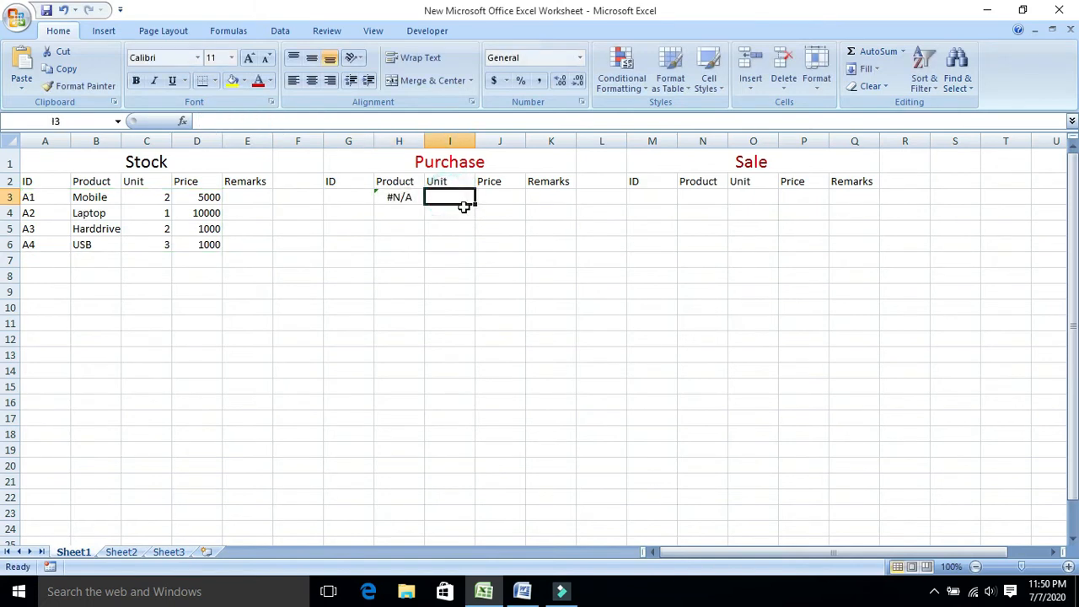
{"action": "key", "text": "ctrl+v"}
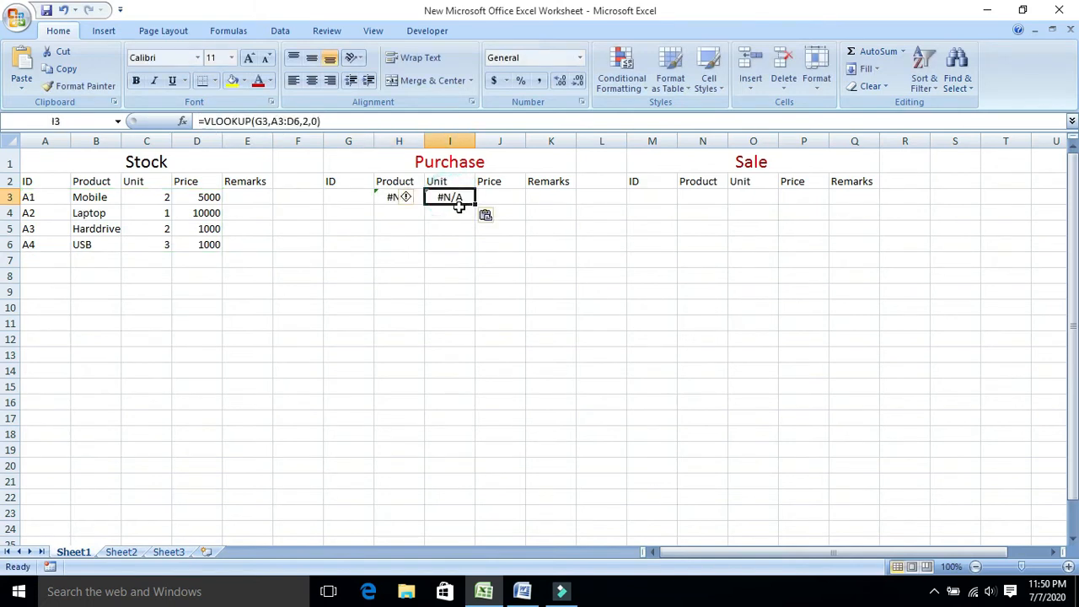
Set the column index of the VLOOKUP formula in I3 to 3.
{"action": "left_click", "coordinate": [305, 120]}
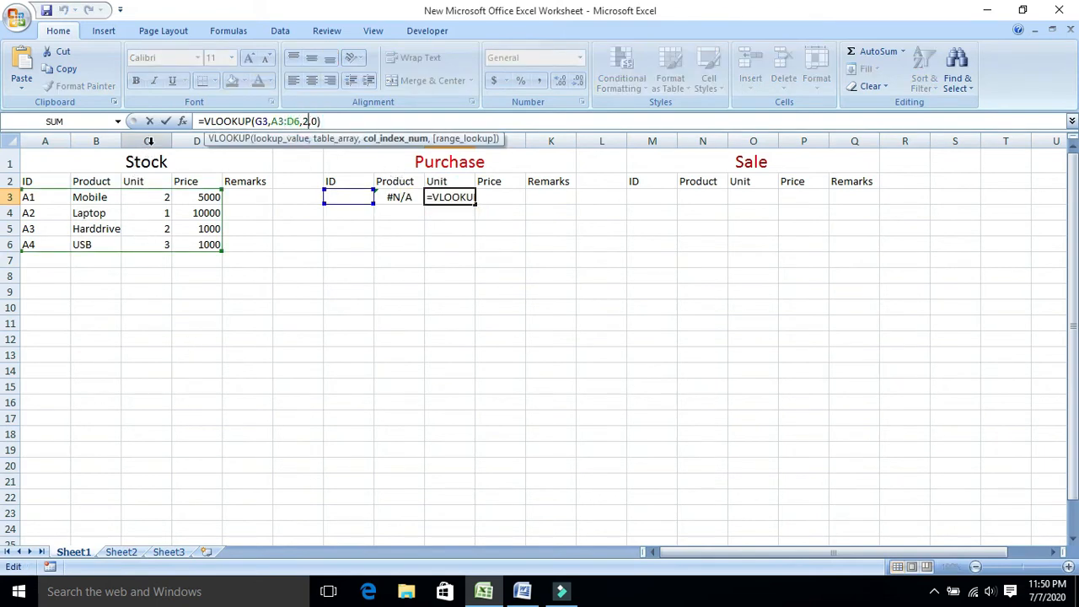
{"action": "key", "text": "BackSpace"}
{"action": "type", "text": "3"}
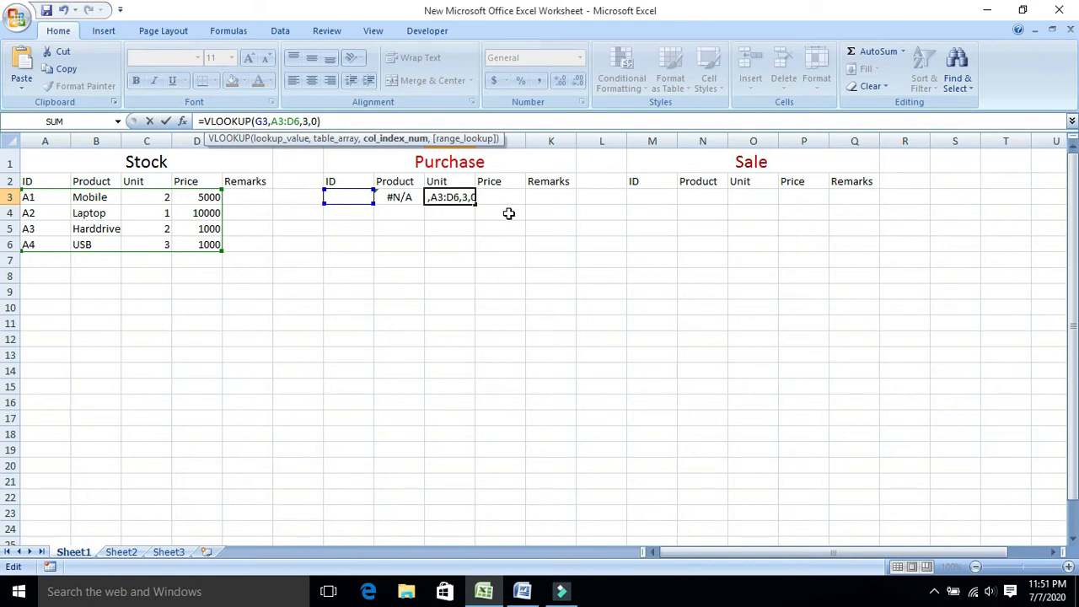
{"action": "key", "text": "Return"}
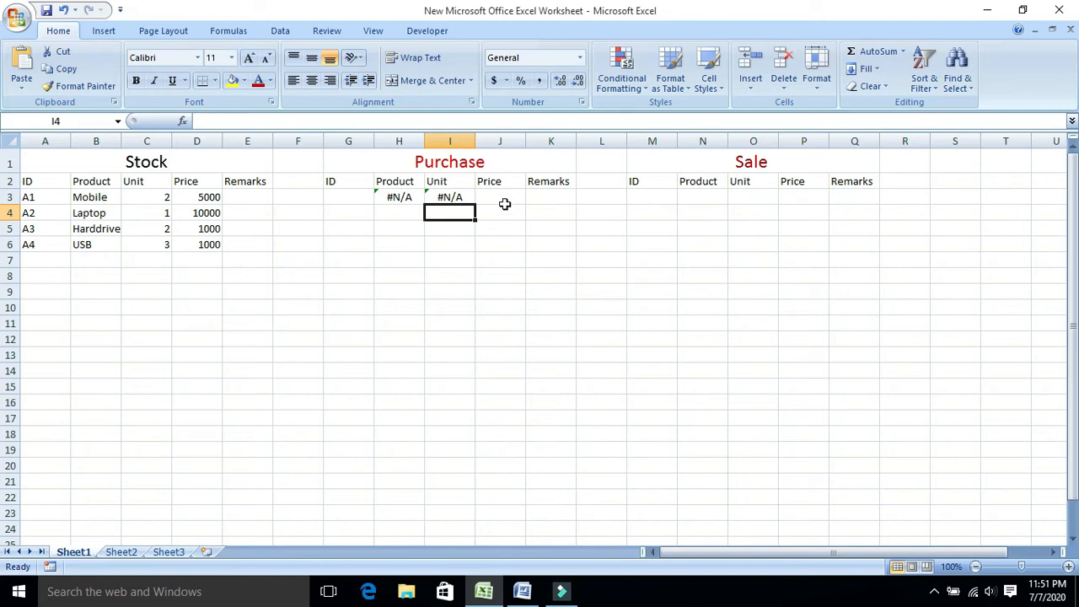
Paste the copied VLOOKUP formula into the Purchase table's Price cell J3 and set its column index to 4.
{"action": "left_click", "coordinate": [504, 202]}
{"action": "key", "text": "ctrl+v"}
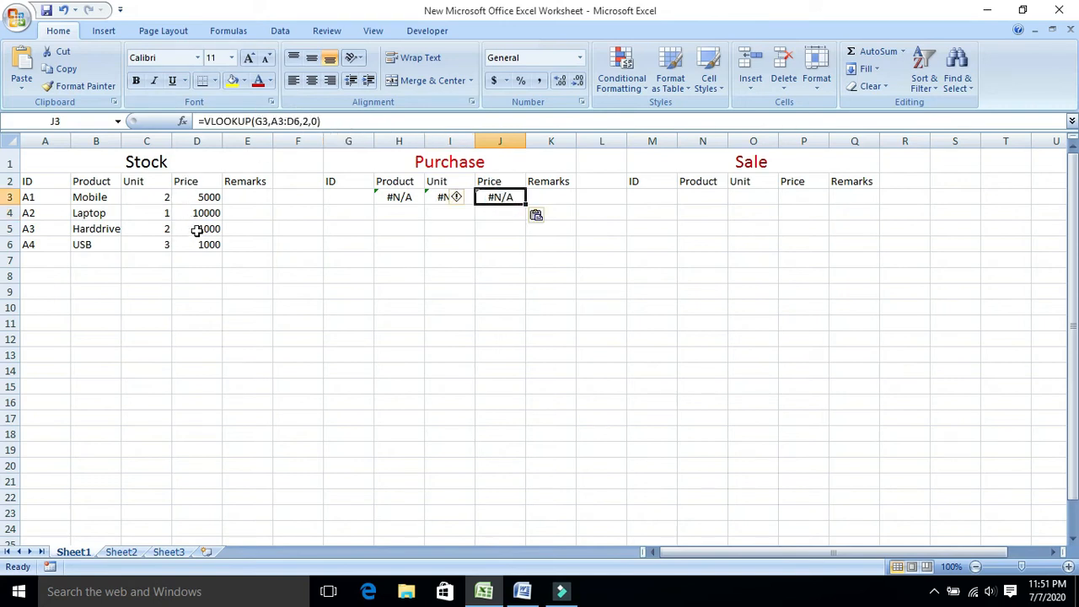
{"action": "left_click", "coordinate": [314, 121]}
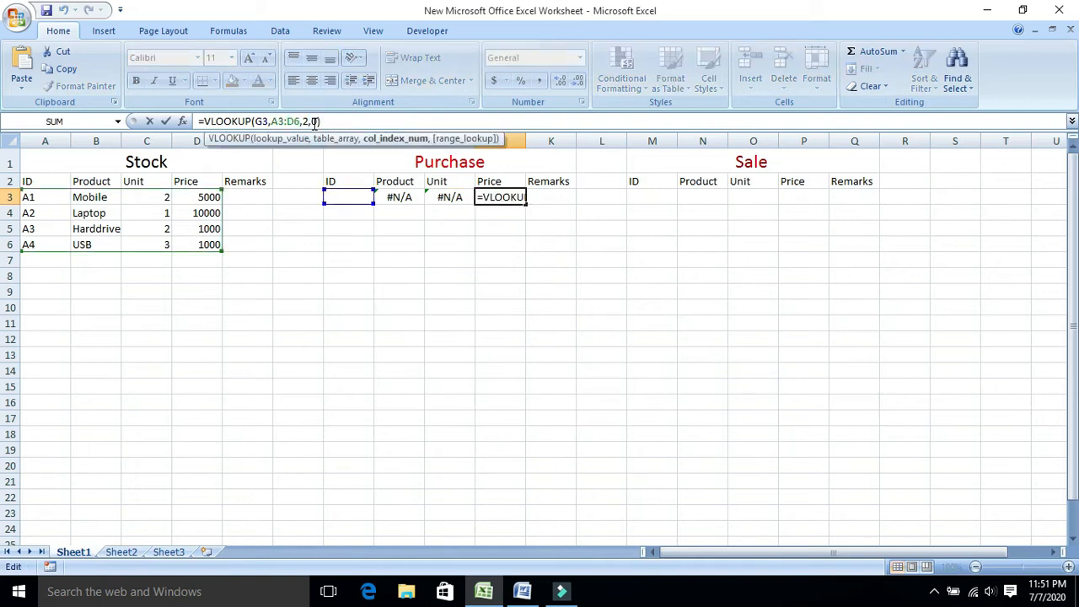
{"action": "key", "text": "BackSpace"}
{"action": "type", "text": "4"}
{"action": "key", "text": "Return"}
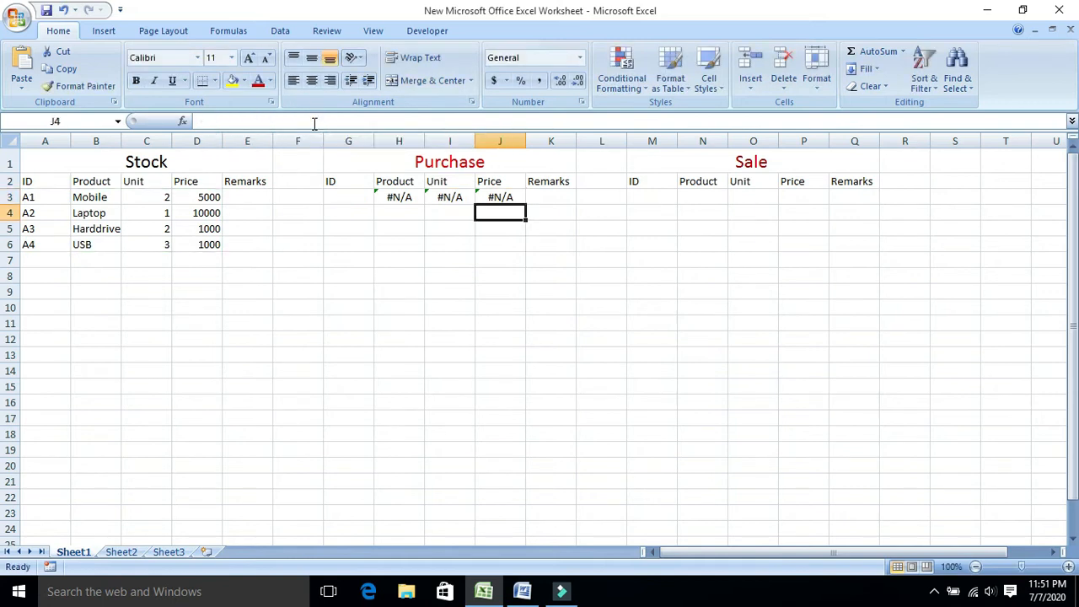
Enter the product ID A1 in the Purchase table's cell G3.
{"action": "left_click", "coordinate": [347, 198]}
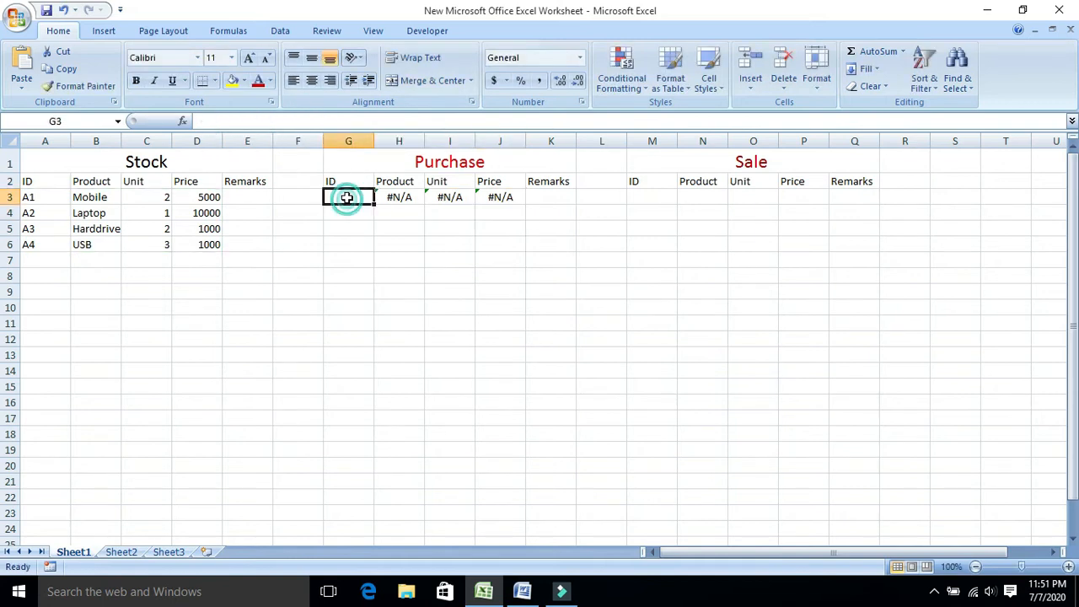
{"action": "type", "text": "A1"}
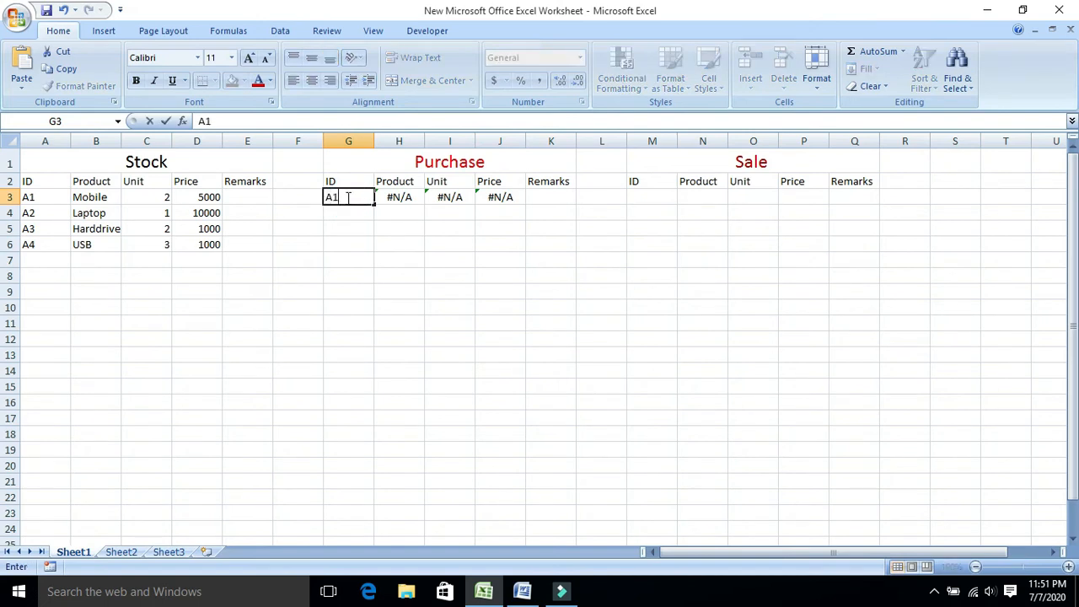
{"action": "key", "text": "Return"}
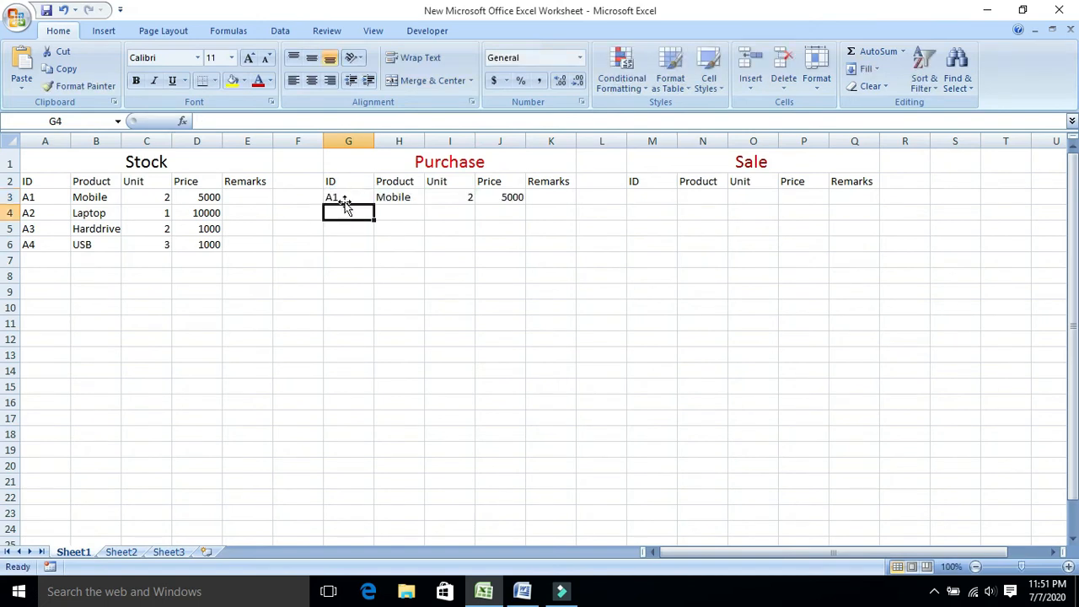
Fill the Product, Unit and Price formulas from H3:J3 down through row 6.
{"action": "left_click", "coordinate": [355, 196]}
{"action": "left_click_drag", "start_coordinate": [397, 197], "coordinate": [526, 248]}
{"action": "left_click", "coordinate": [347, 224]}
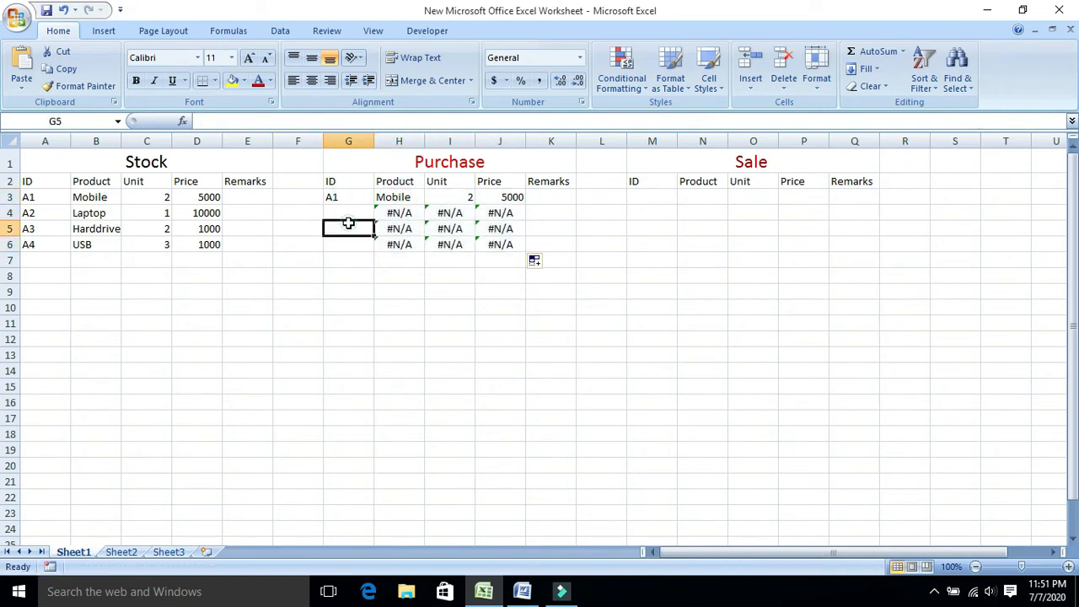
Enter the product ID A2 in the Purchase table's cell G5.
{"action": "type", "text": "A1"}
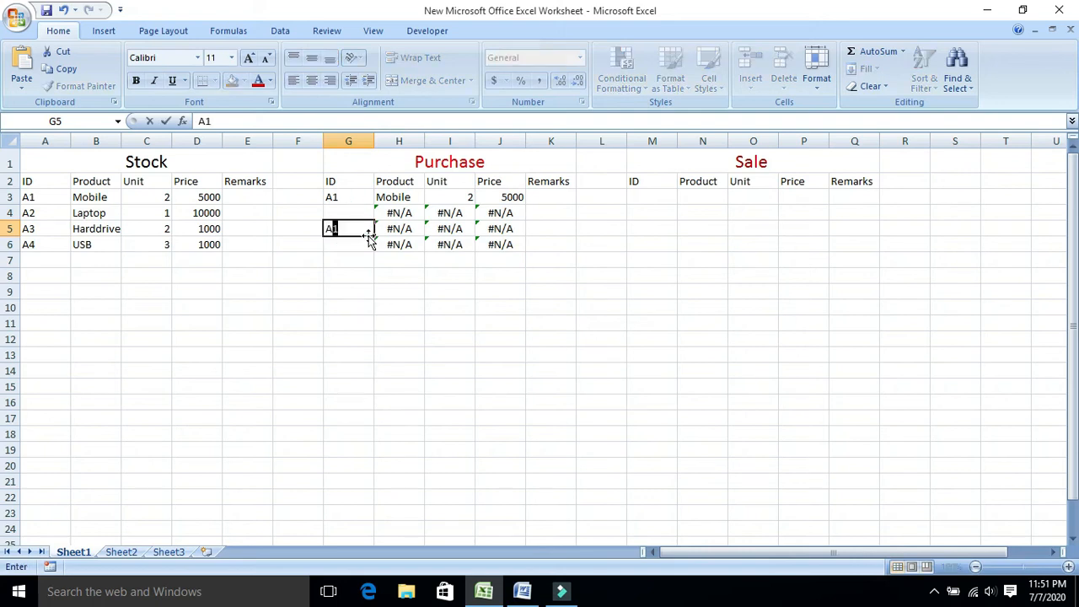
{"action": "type", "text": "2"}
{"action": "key", "text": "Return"}
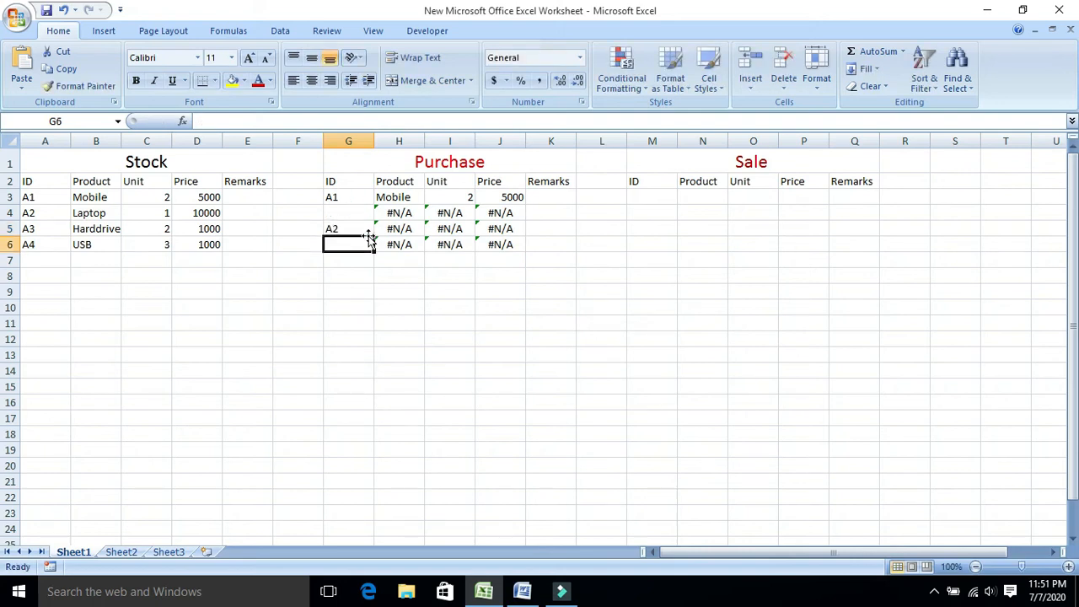
Fill the Purchase table's Product formula from H3 down through row 6 again.
{"action": "left_click", "coordinate": [349, 213]}
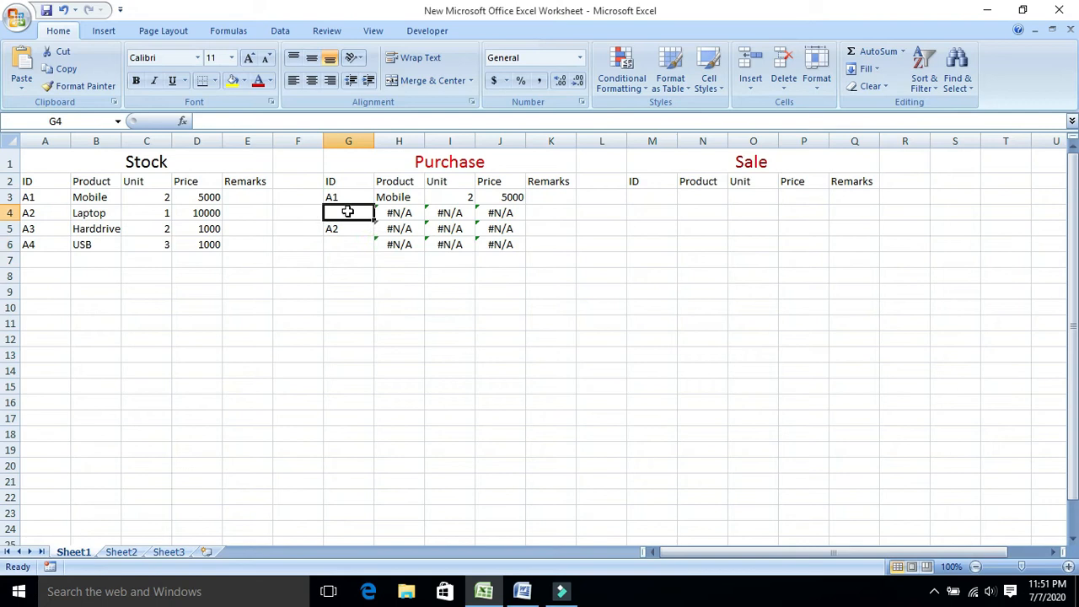
{"action": "left_click", "coordinate": [397, 213]}
{"action": "left_click", "coordinate": [412, 198]}
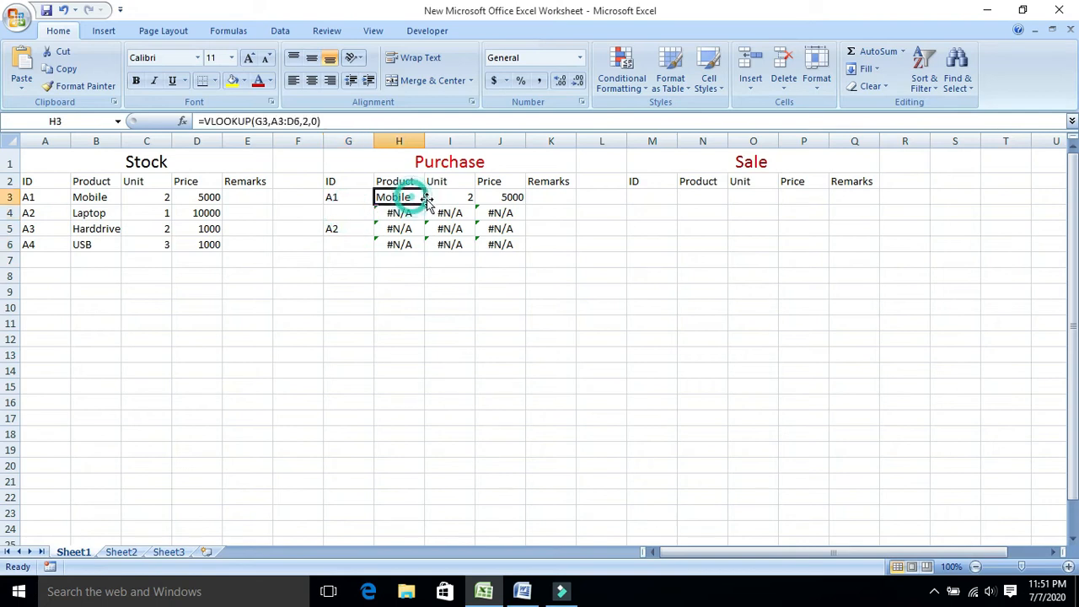
{"action": "left_click_drag", "start_coordinate": [426, 203], "coordinate": [425, 251]}
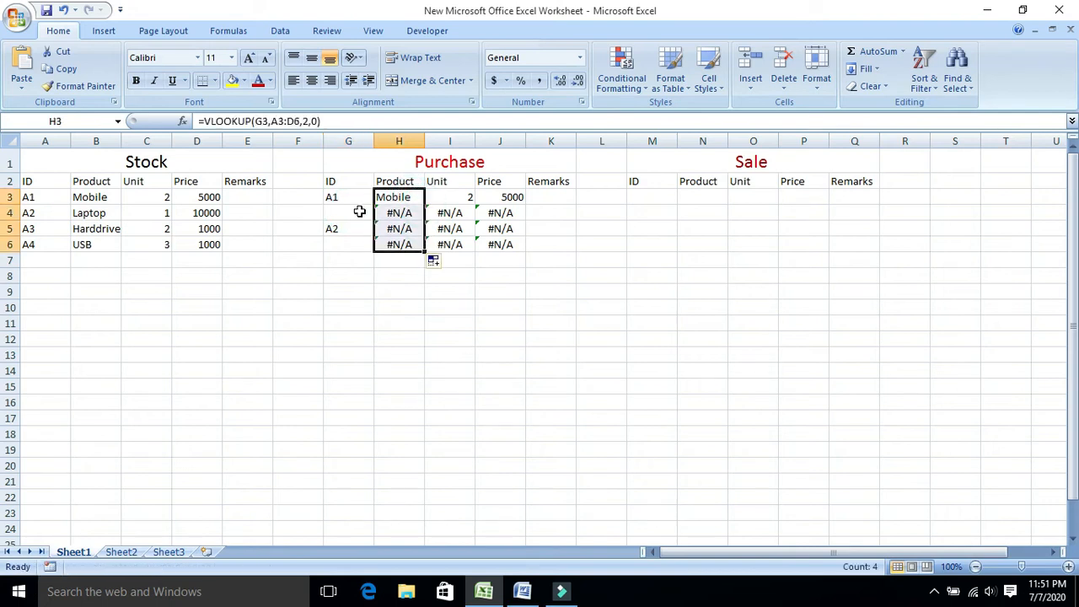
Enter the product IDs A2, A3 and A4 in the Purchase table's cells G4 to G6.
{"action": "left_click", "coordinate": [346, 211]}
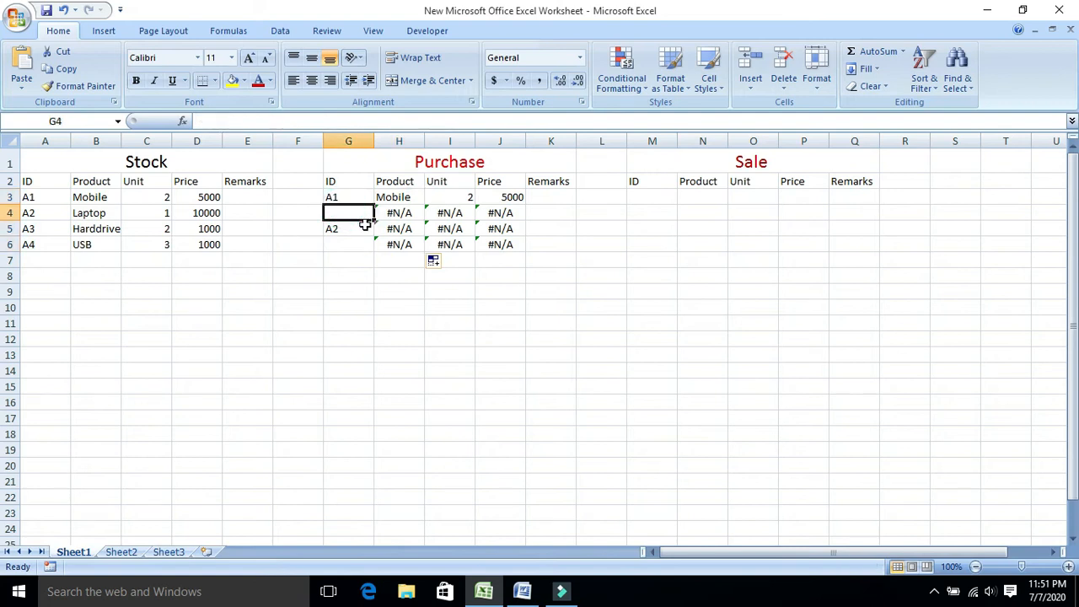
{"action": "type", "text": "A2"}
{"action": "key", "text": "Return"}
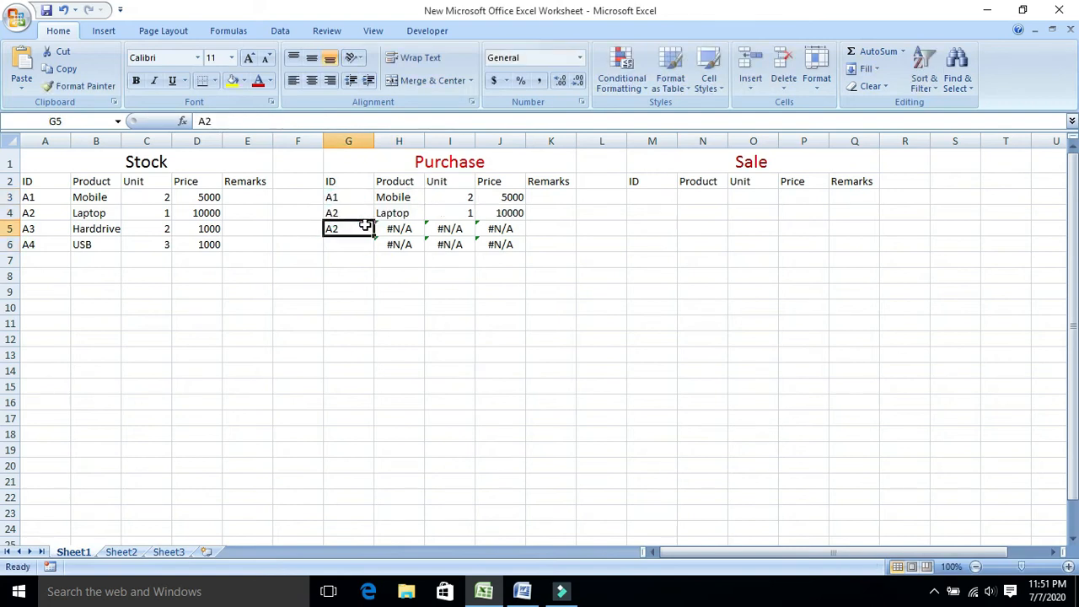
{"action": "type", "text": "A"}
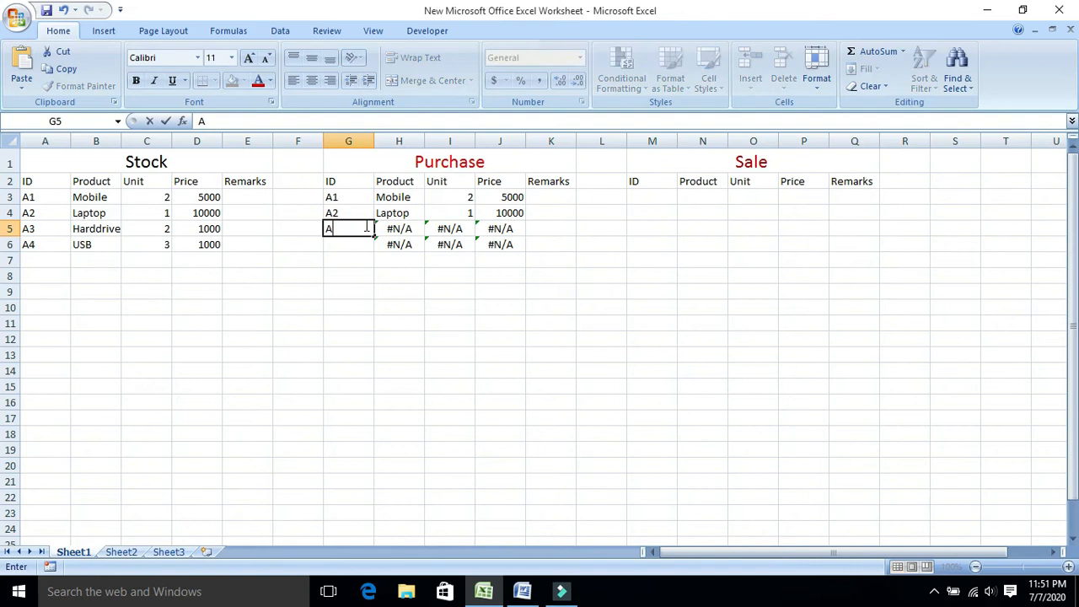
{"action": "key", "text": "Return"}
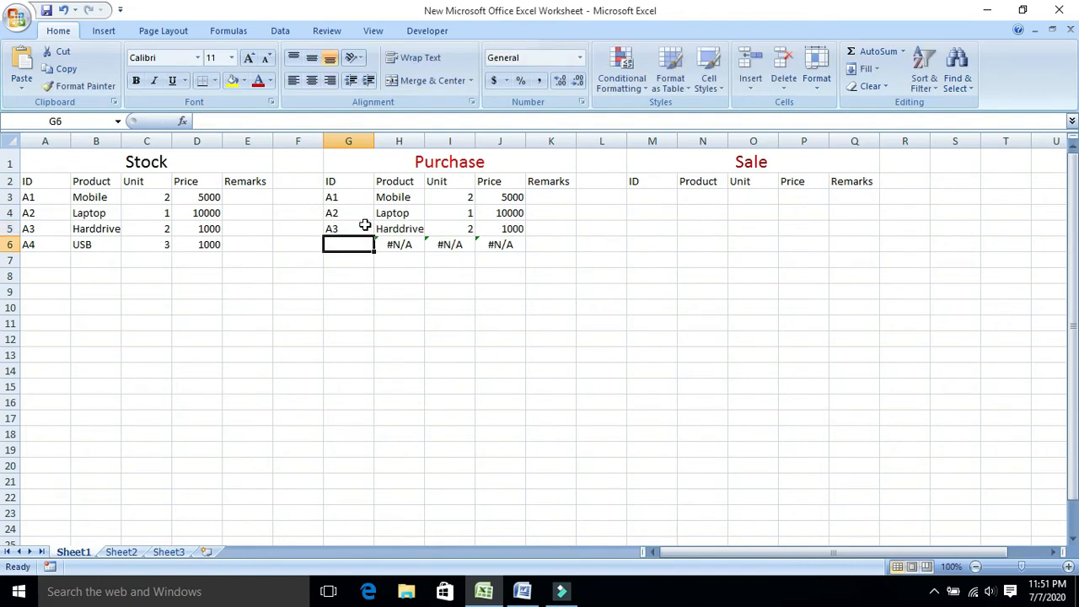
{"action": "type", "text": "A4"}
{"action": "key", "text": "Return"}
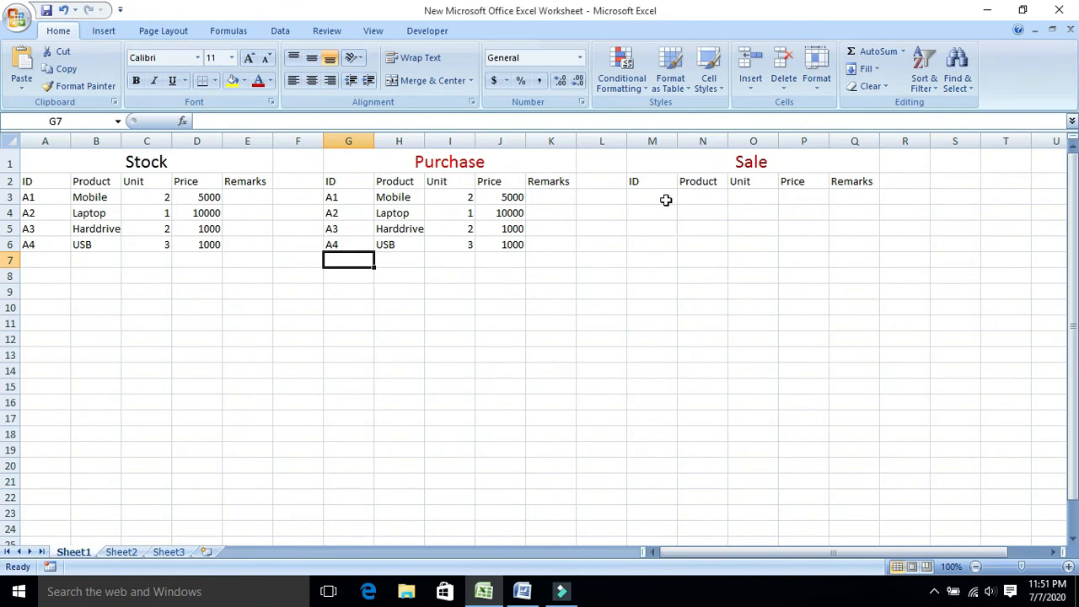
Enter the formula =VLOOKUP(M3,A3:D6,2,0) in the Sale table's Product cell N3.
{"action": "left_click", "coordinate": [706, 199]}
{"action": "type", "text": "="}
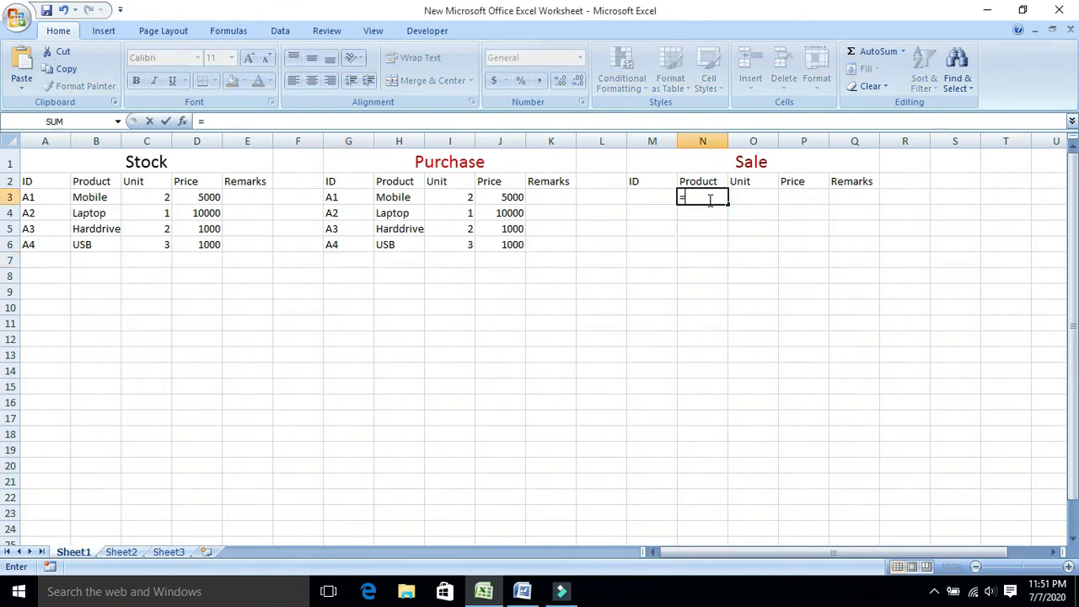
{"action": "type", "text": "vlook"}
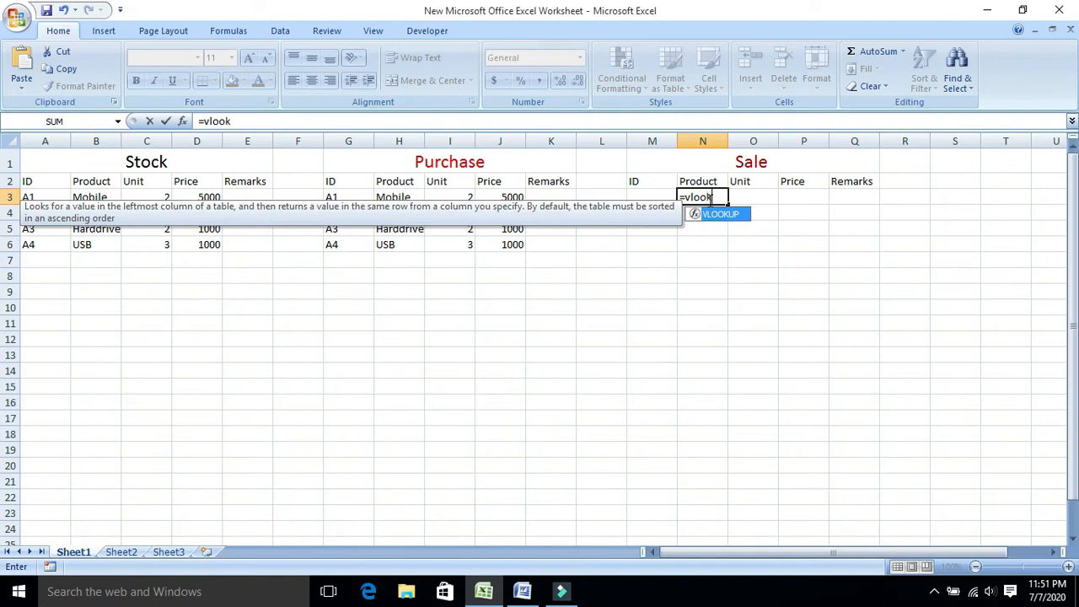
{"action": "type", "text": "up("}
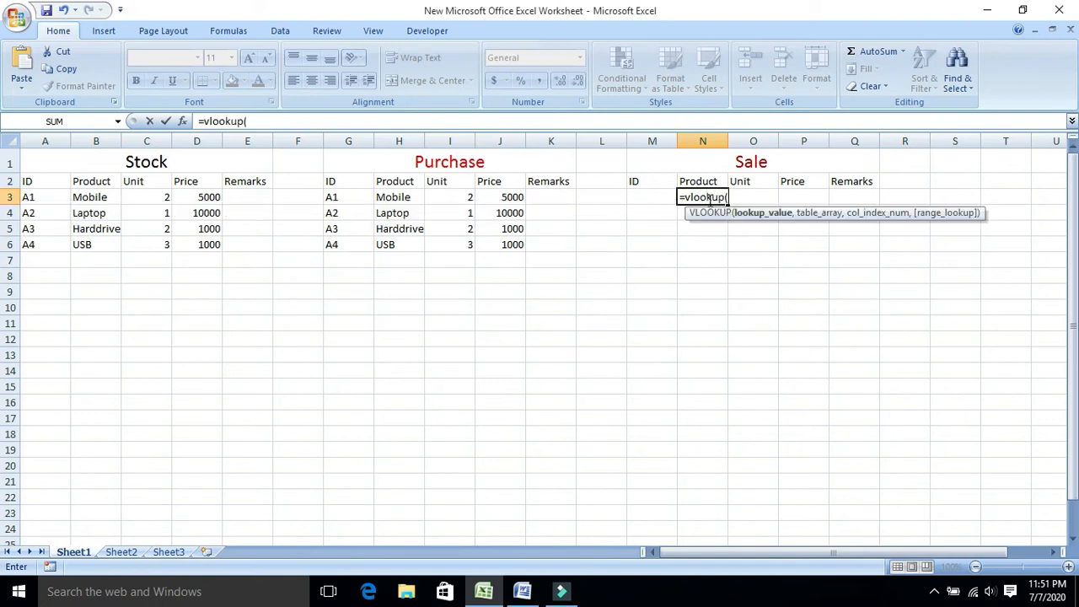
{"action": "left_click", "coordinate": [648, 198]}
{"action": "type", "text": ","}
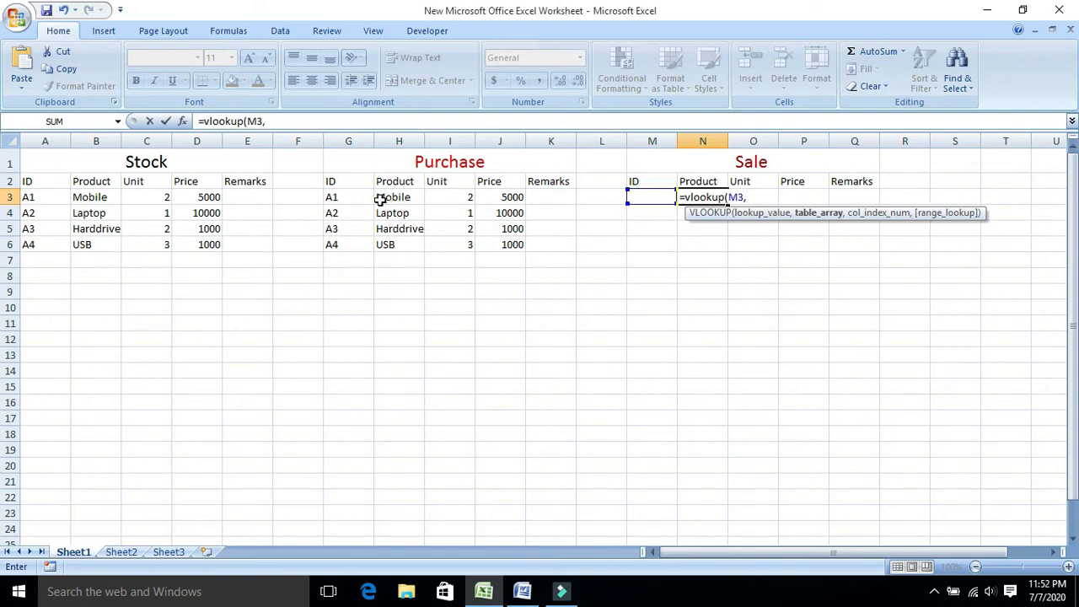
{"action": "left_click", "coordinate": [29, 196]}
{"action": "left_click_drag", "start_coordinate": [29, 196], "coordinate": [206, 245]}
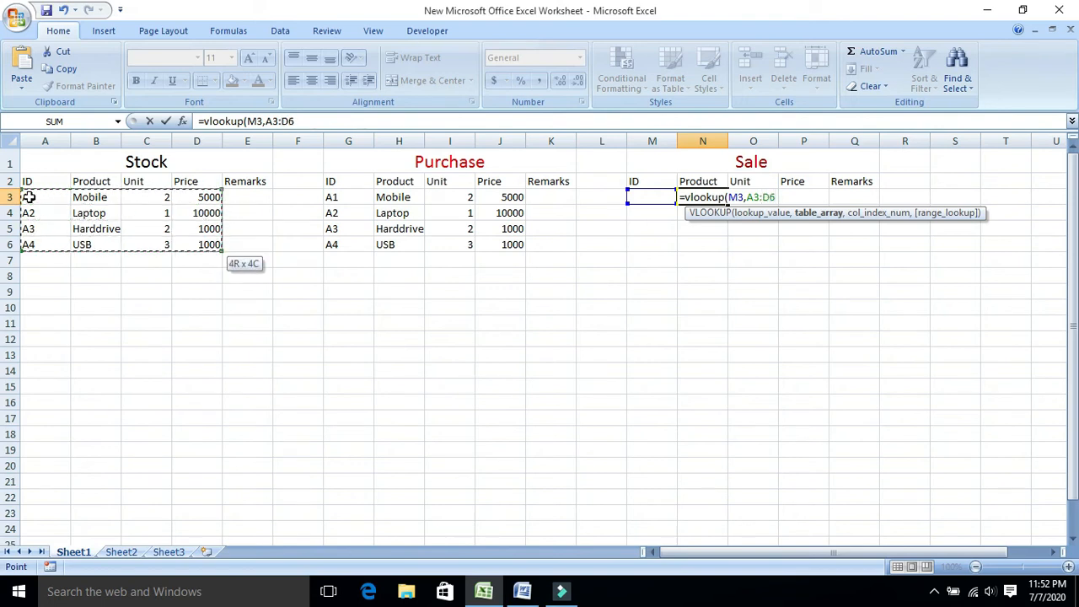
{"action": "type", "text": ","}
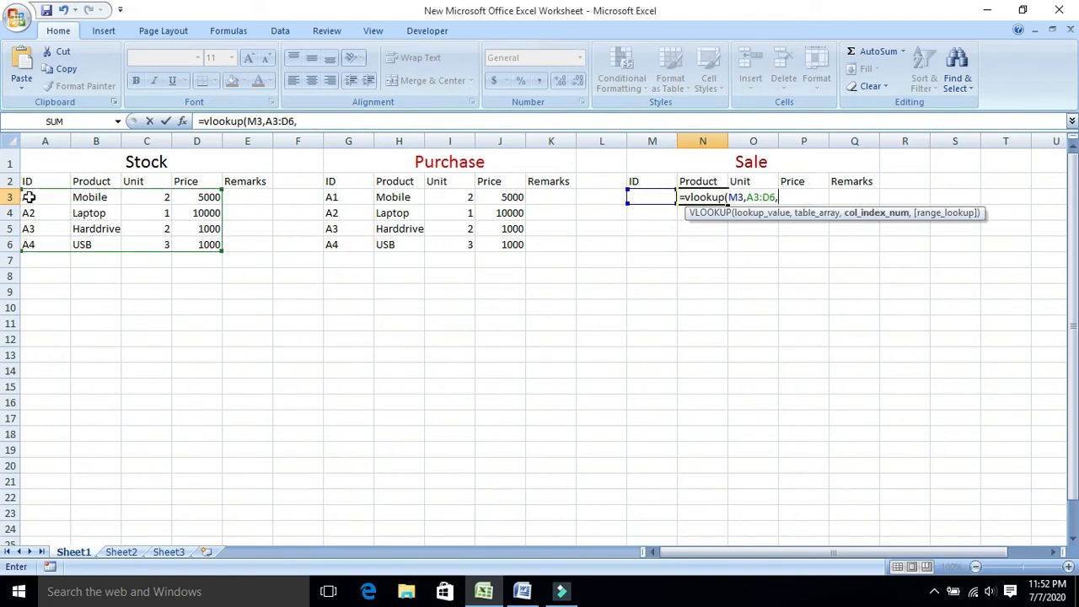
{"action": "type", "text": "2,0)"}
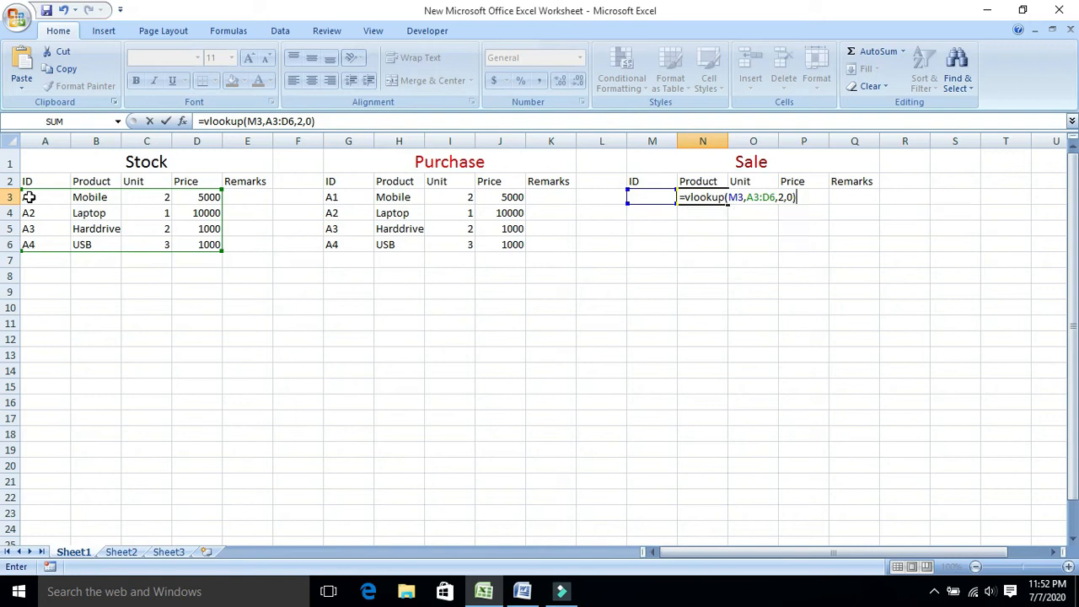
{"action": "key", "text": "Return"}
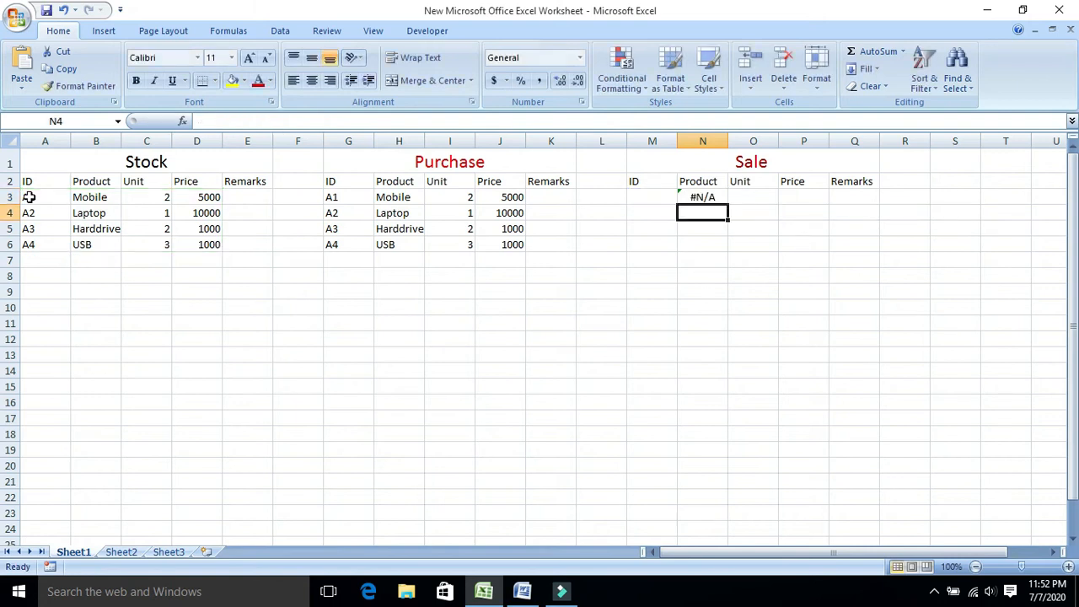
Enter the product ID A1 in the Sale table's cell M3 and fill the Product formula from N3 down through row 6.
{"action": "left_click", "coordinate": [670, 199]}
{"action": "type", "text": "a"}
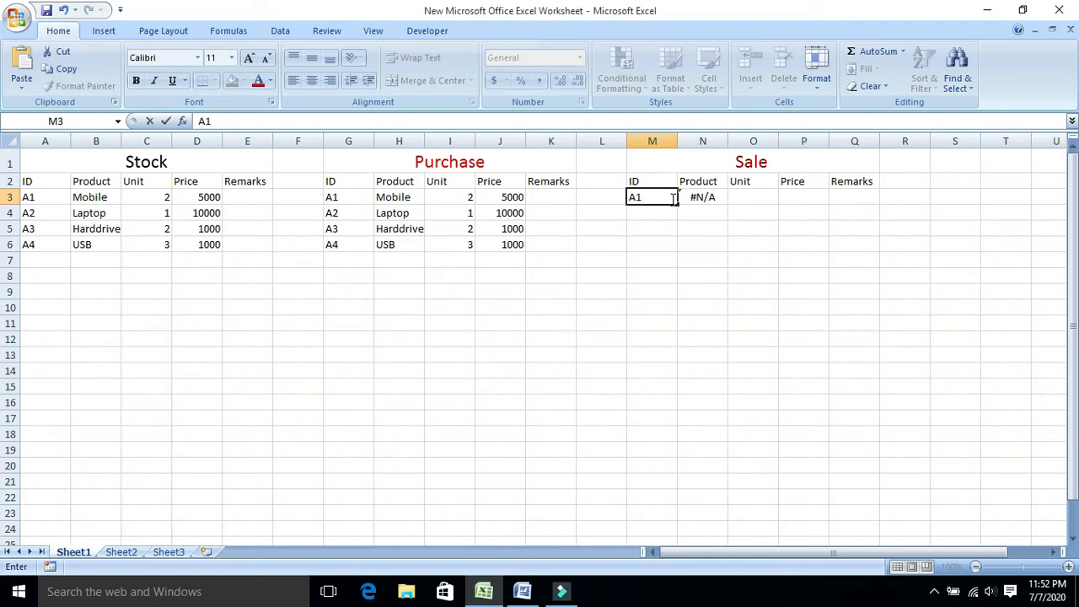
{"action": "key", "text": "Return"}
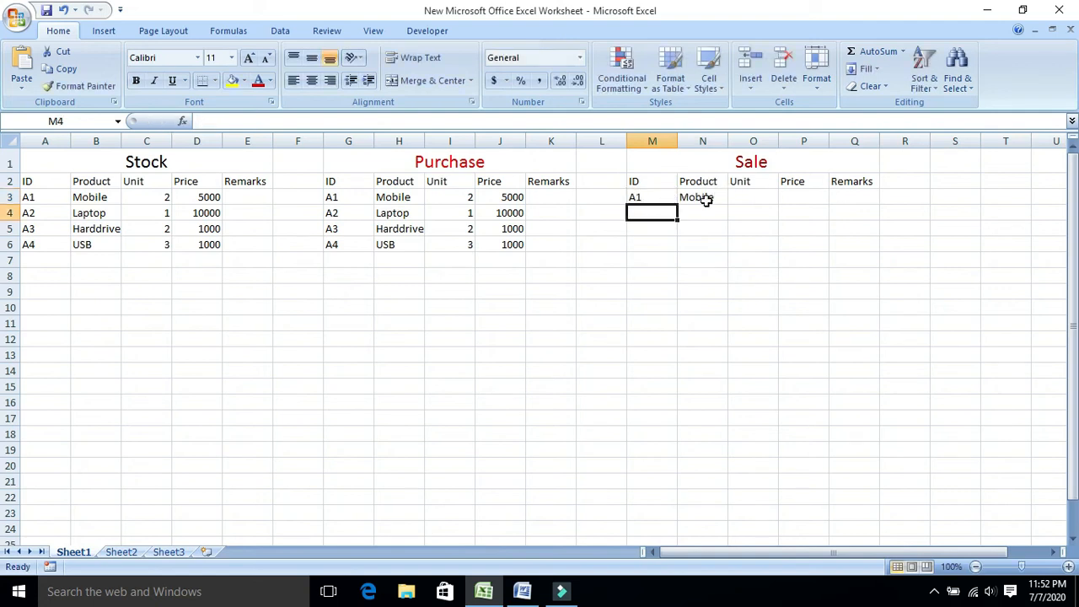
{"action": "left_click", "coordinate": [705, 198]}
{"action": "left_click_drag", "start_coordinate": [727, 205], "coordinate": [729, 250]}
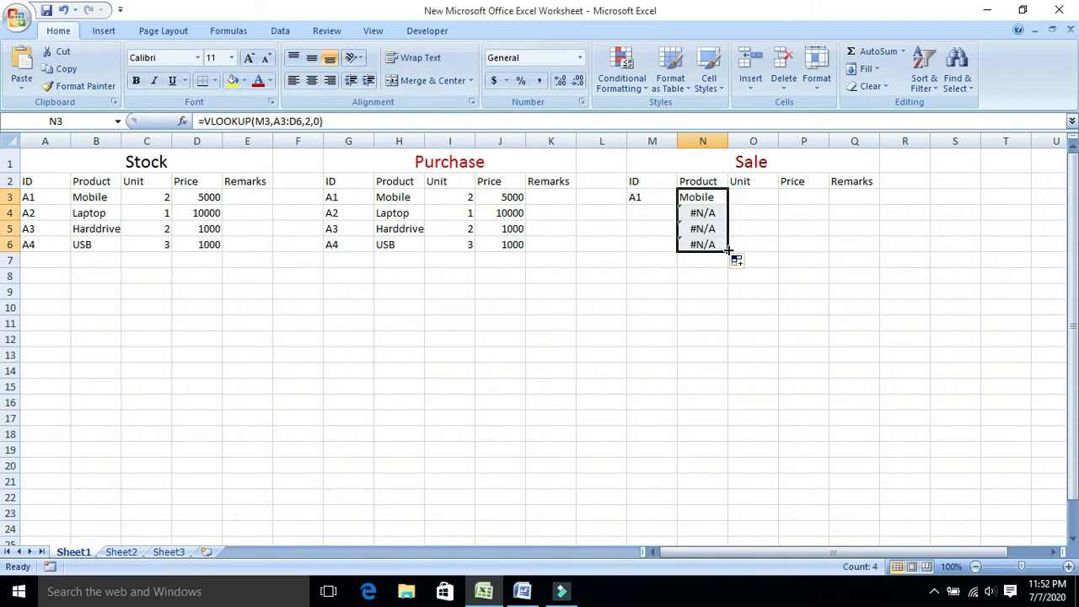
Copy the VLOOKUP formula text from N3 and paste it unchanged into the Sale table's Unit cell O3.
{"action": "left_click", "coordinate": [753, 197]}
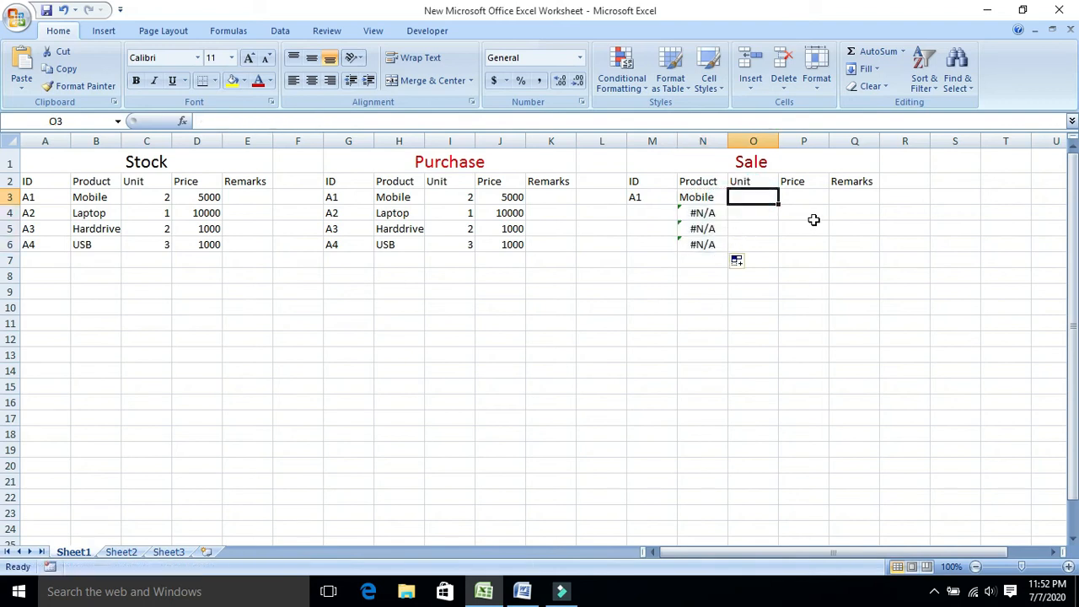
{"action": "left_click", "coordinate": [705, 198]}
{"action": "left_click", "coordinate": [340, 121]}
{"action": "left_click", "coordinate": [338, 122]}
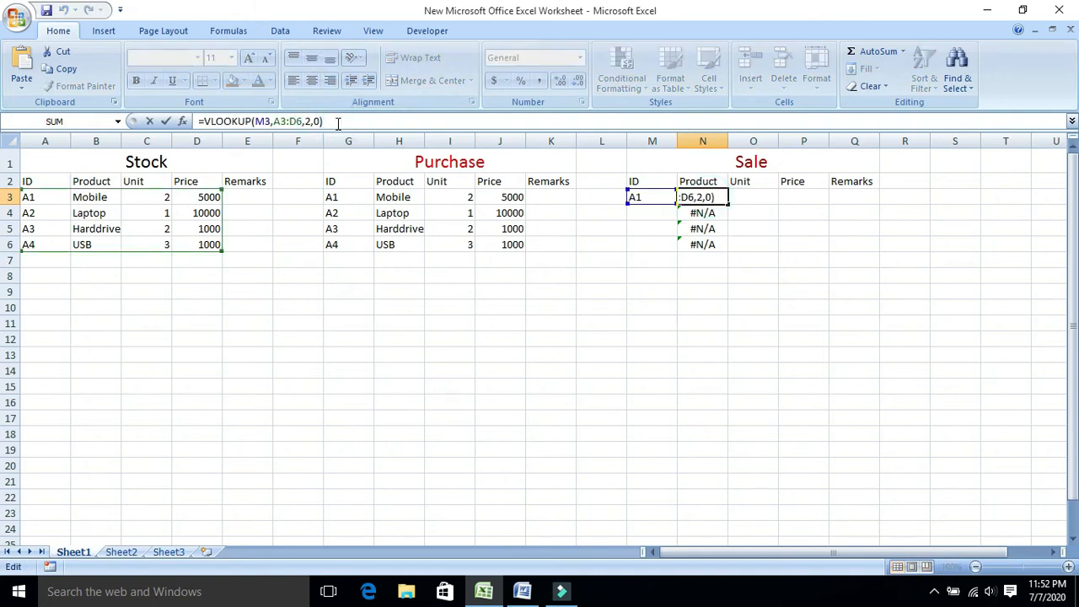
{"action": "left_click_drag", "start_coordinate": [338, 122], "coordinate": [231, 121]}
{"action": "left_click_drag", "start_coordinate": [334, 122], "coordinate": [198, 122]}
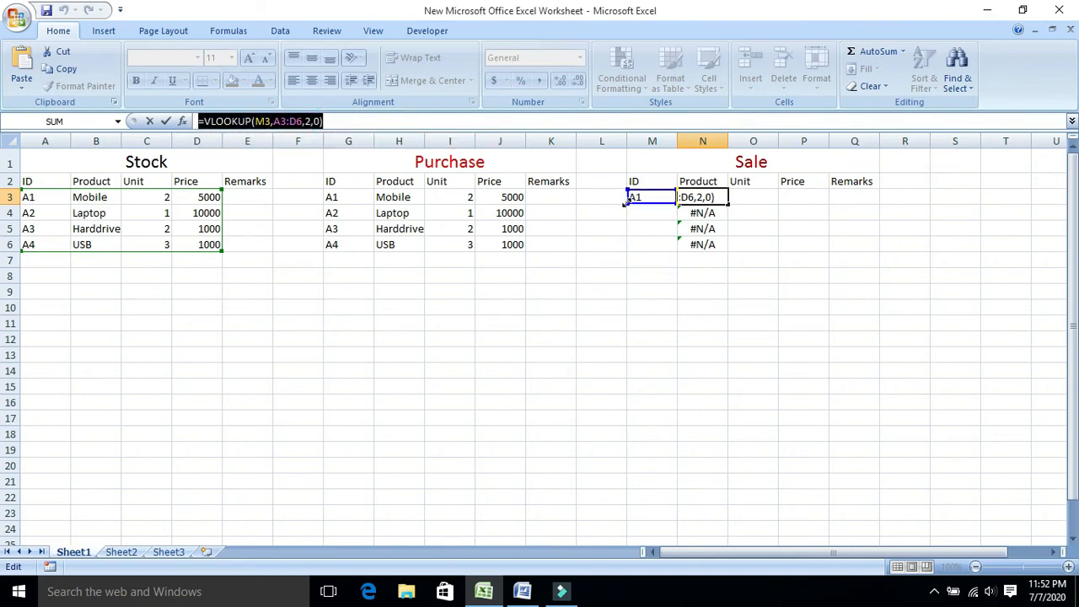
{"action": "left_click", "coordinate": [755, 196]}
{"action": "key", "text": "Escape"}
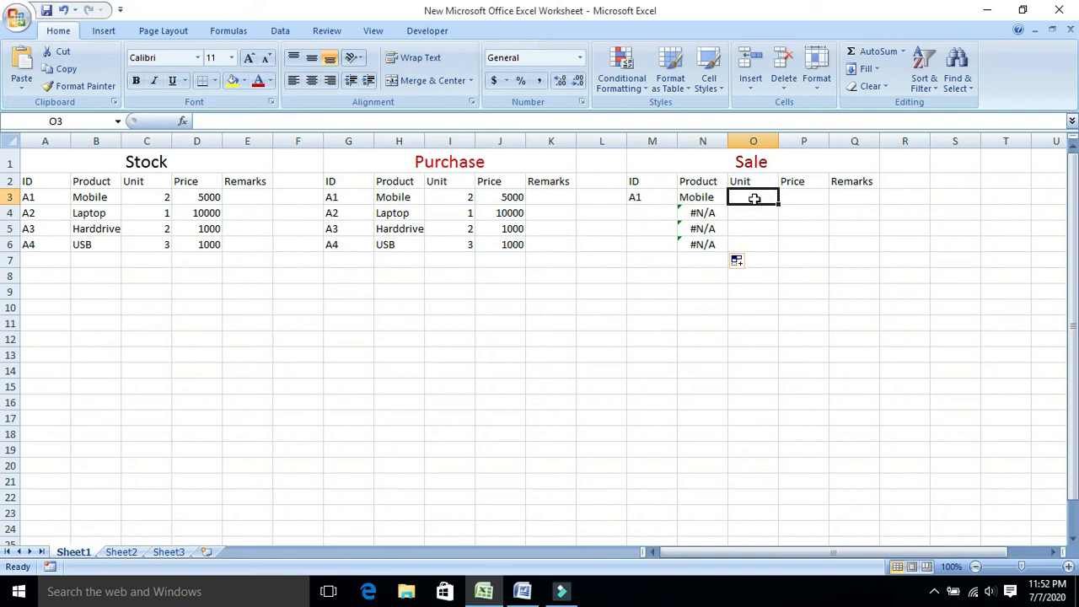
{"action": "key", "text": "ctrl+v"}
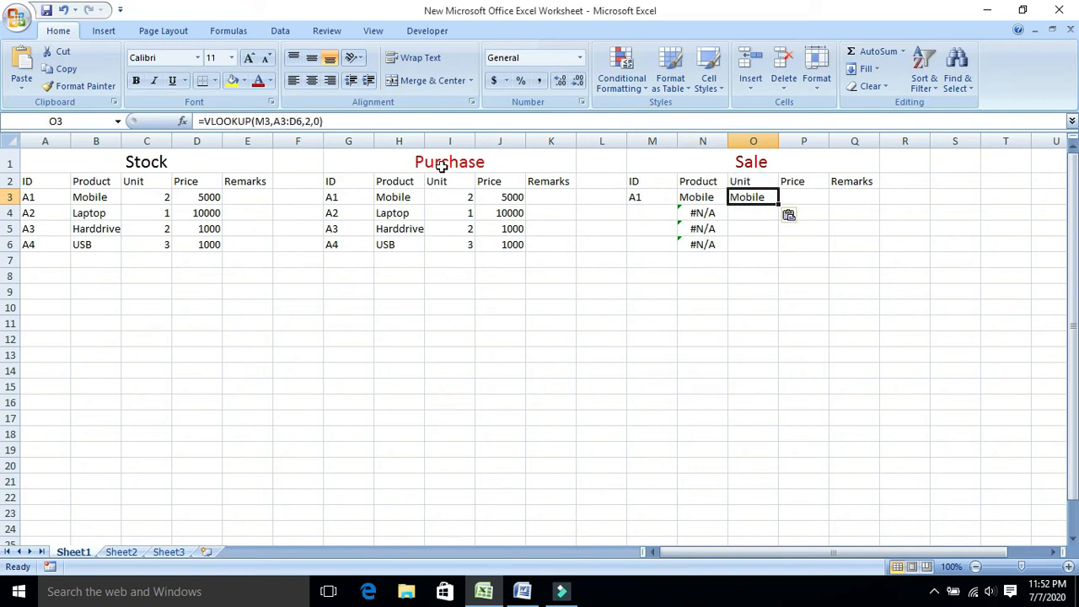
Set the column index of the VLOOKUP formula in O3 to 3.
{"action": "left_click", "coordinate": [313, 120]}
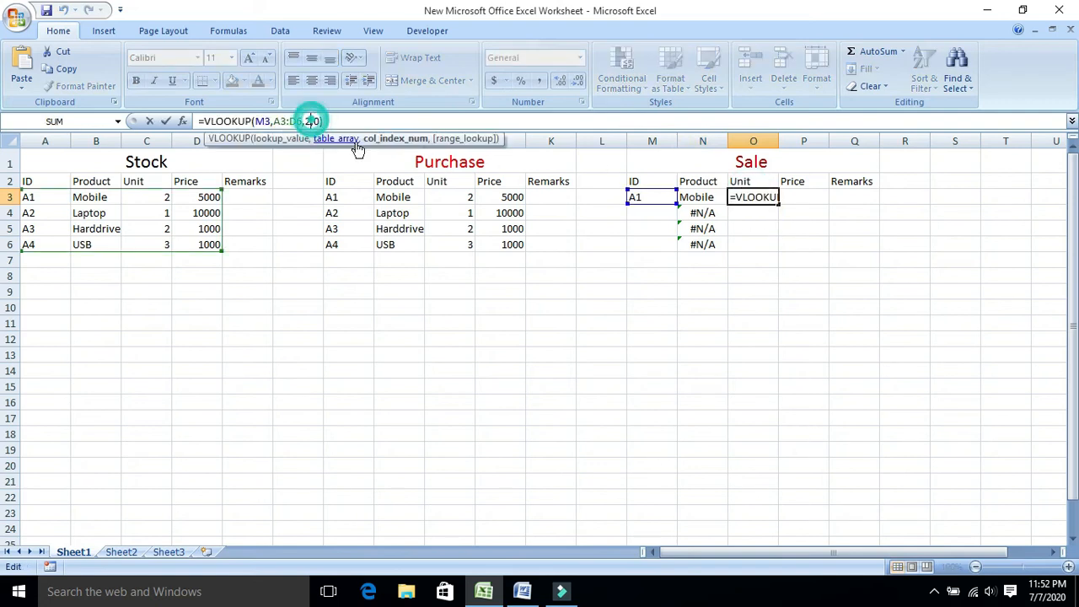
{"action": "key", "text": "BackSpace"}
{"action": "type", "text": "3"}
{"action": "key", "text": "Return"}
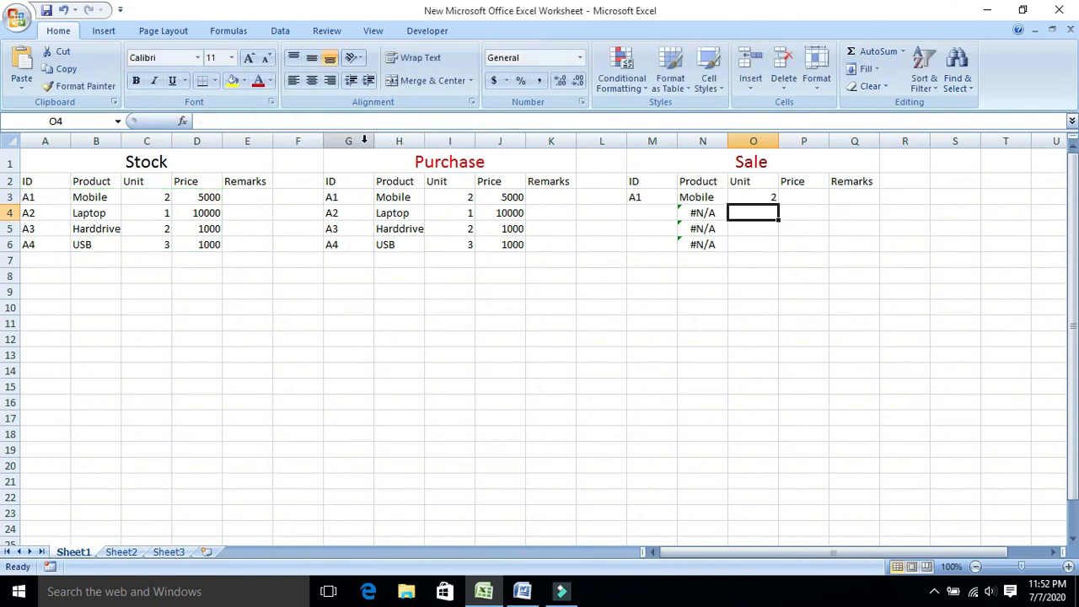
Paste the copied VLOOKUP formula into the Sale table's Price cell P3 and set its column index to 4.
{"action": "left_click", "coordinate": [810, 197]}
{"action": "left_click", "coordinate": [324, 125]}
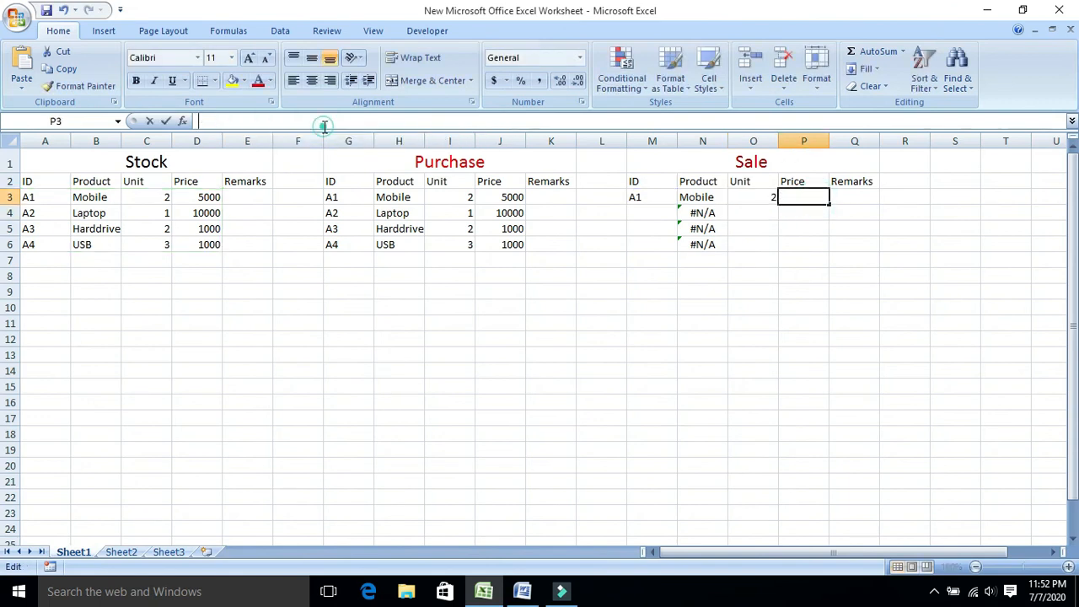
{"action": "key", "text": "ctrl+v"}
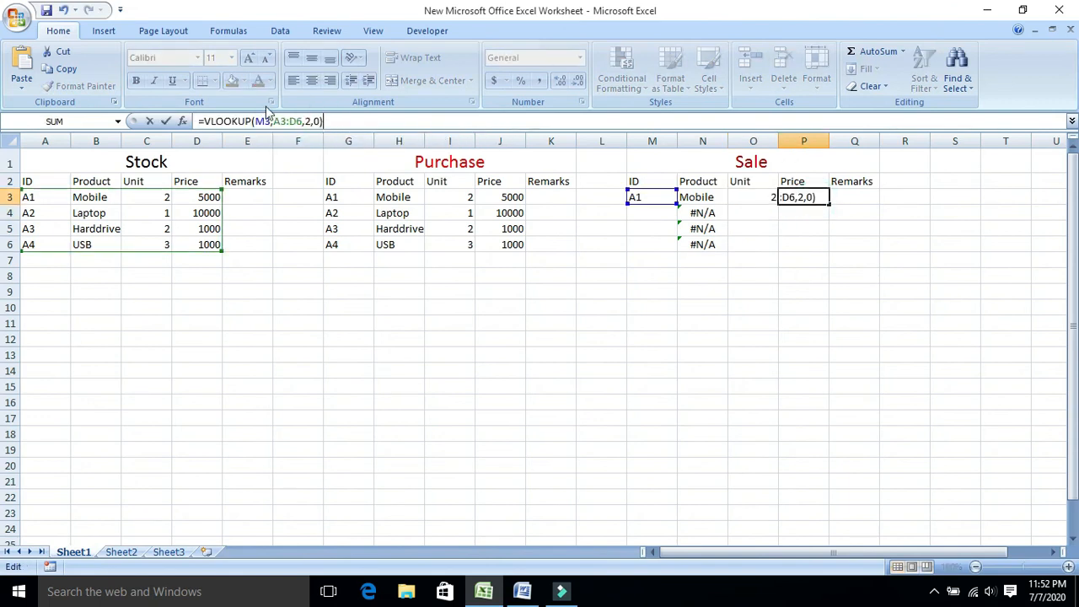
{"action": "left_click", "coordinate": [310, 121]}
{"action": "key", "text": "BackSpace"}
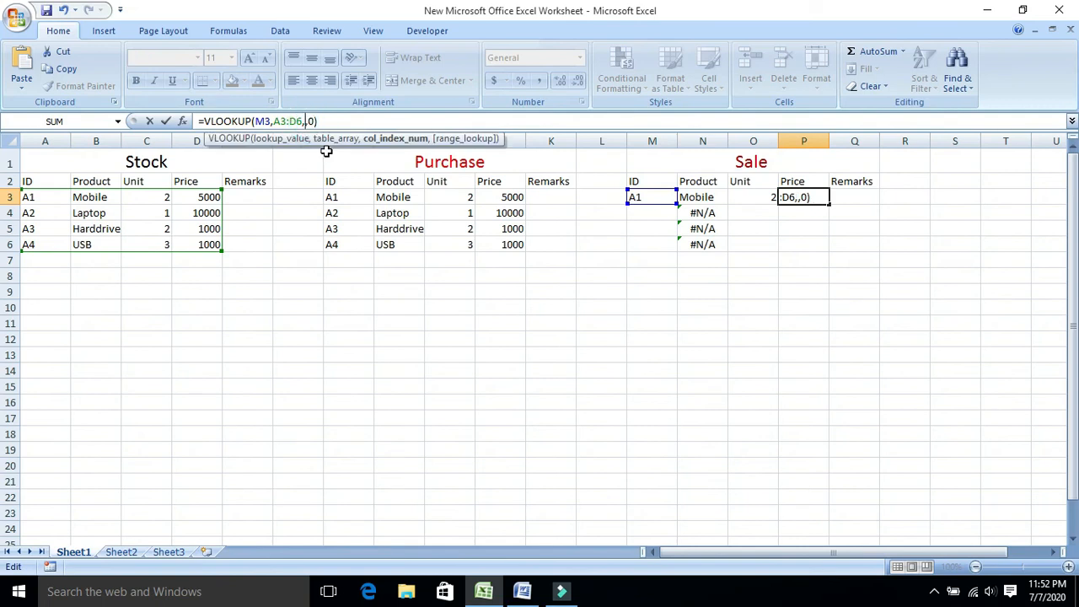
{"action": "type", "text": "4"}
{"action": "key", "text": "Return"}
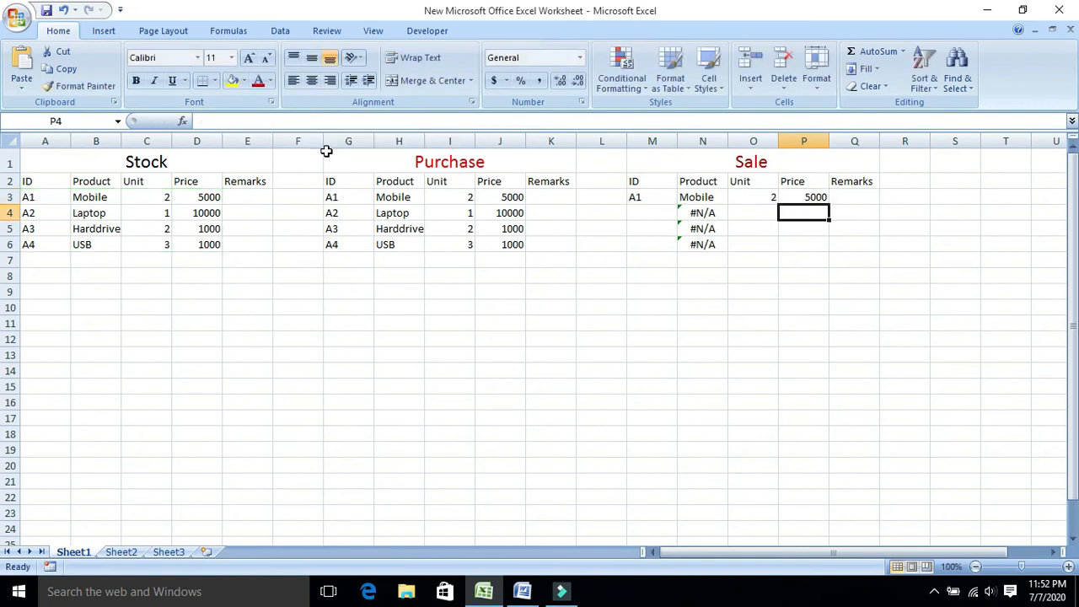
{"action": "left_click", "coordinate": [764, 201]}
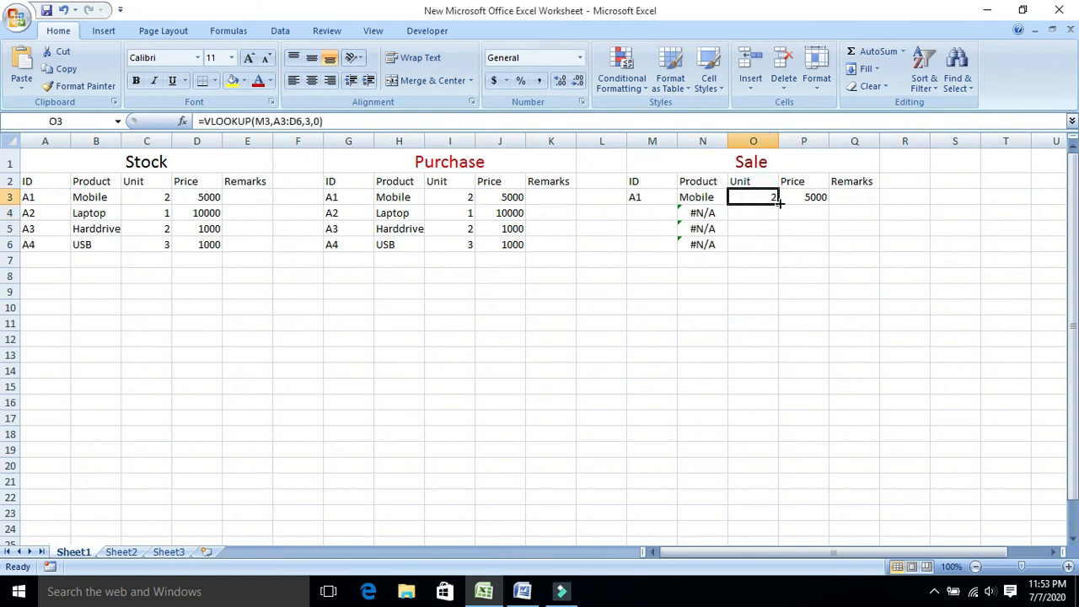
{"action": "left_click", "coordinate": [783, 238]}
{"action": "left_click", "coordinate": [768, 199]}
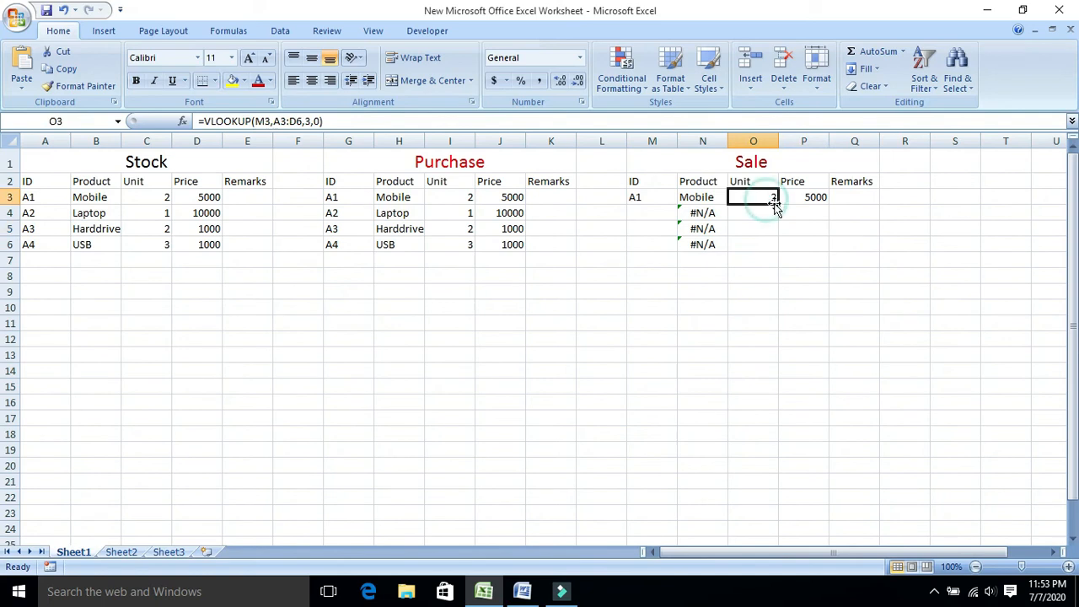
{"action": "left_click", "coordinate": [776, 229]}
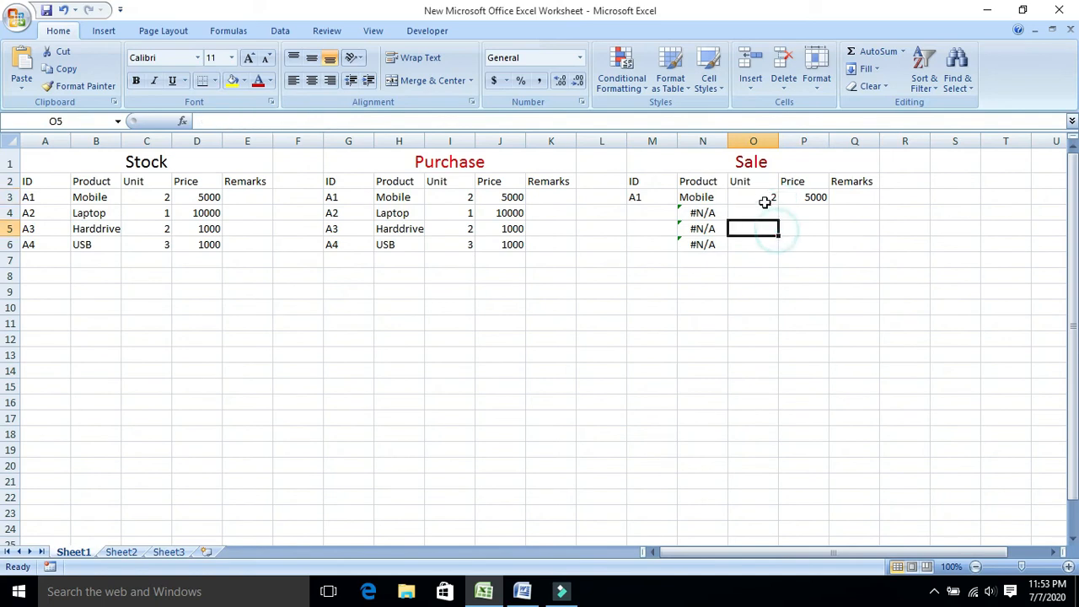
{"action": "double_click", "coordinate": [766, 201]}
{"action": "left_click", "coordinate": [767, 263]}
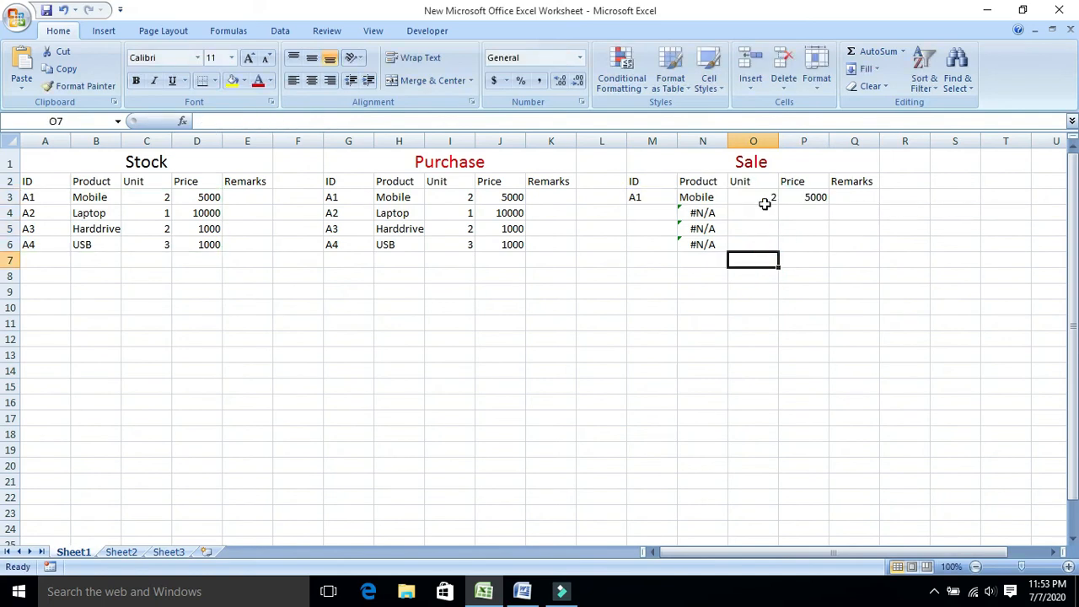
{"action": "left_click", "coordinate": [764, 199]}
{"action": "left_click", "coordinate": [777, 228]}
Fill the Sale table's Unit formula from O3 and Price formula from P3 down through row 6.
{"action": "left_click", "coordinate": [767, 199]}
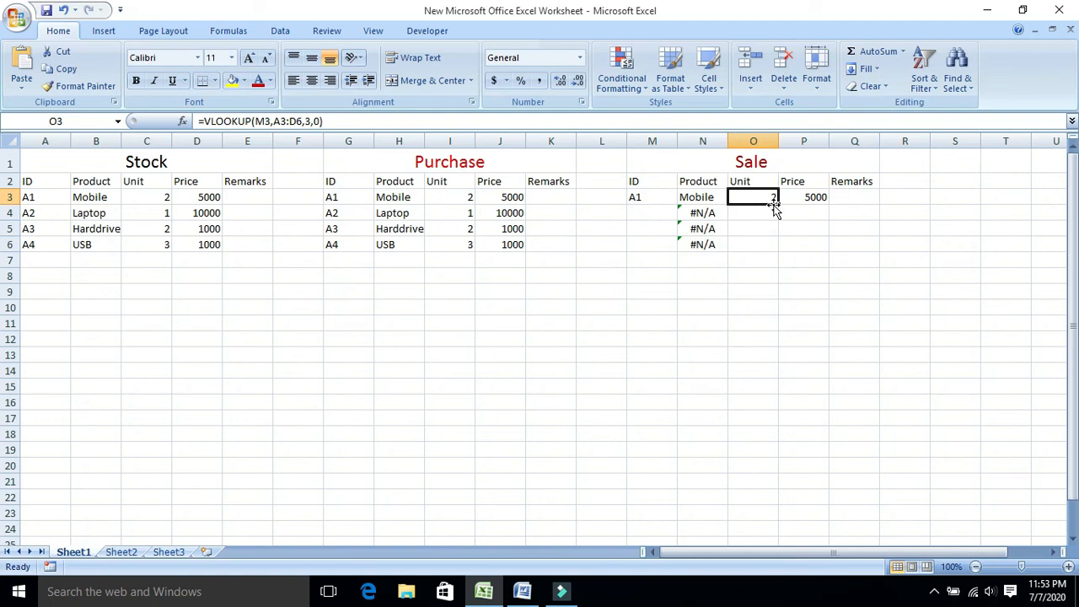
{"action": "left_click_drag", "start_coordinate": [777, 203], "coordinate": [776, 245]}
{"action": "left_click", "coordinate": [805, 200]}
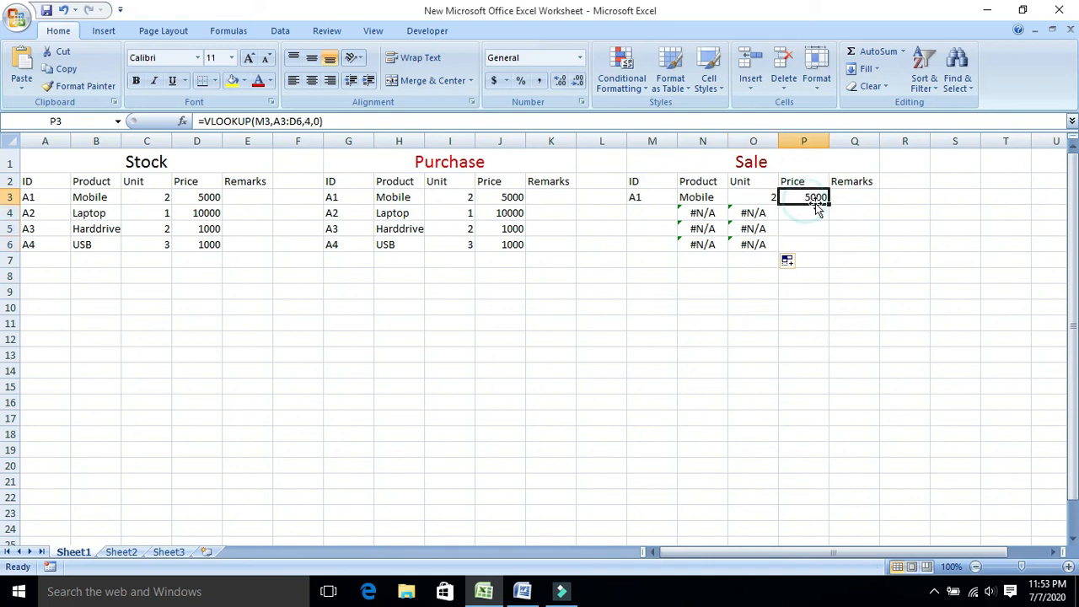
{"action": "left_click_drag", "start_coordinate": [829, 204], "coordinate": [829, 248]}
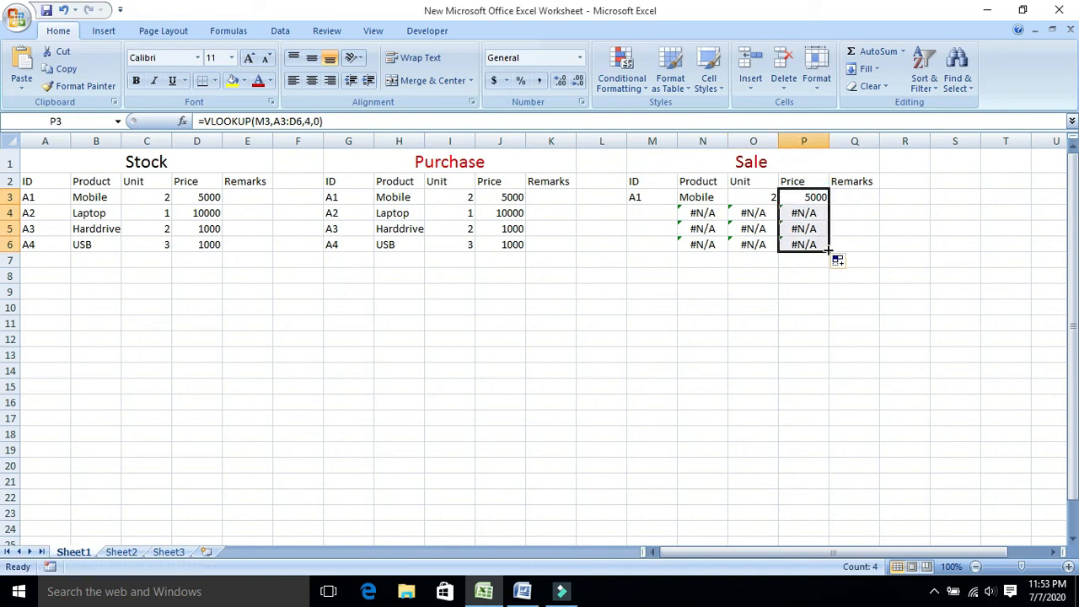
Enter the product ID A2 in the Sale table's cell M4.
{"action": "left_click", "coordinate": [652, 211]}
{"action": "type", "text": "A2"}
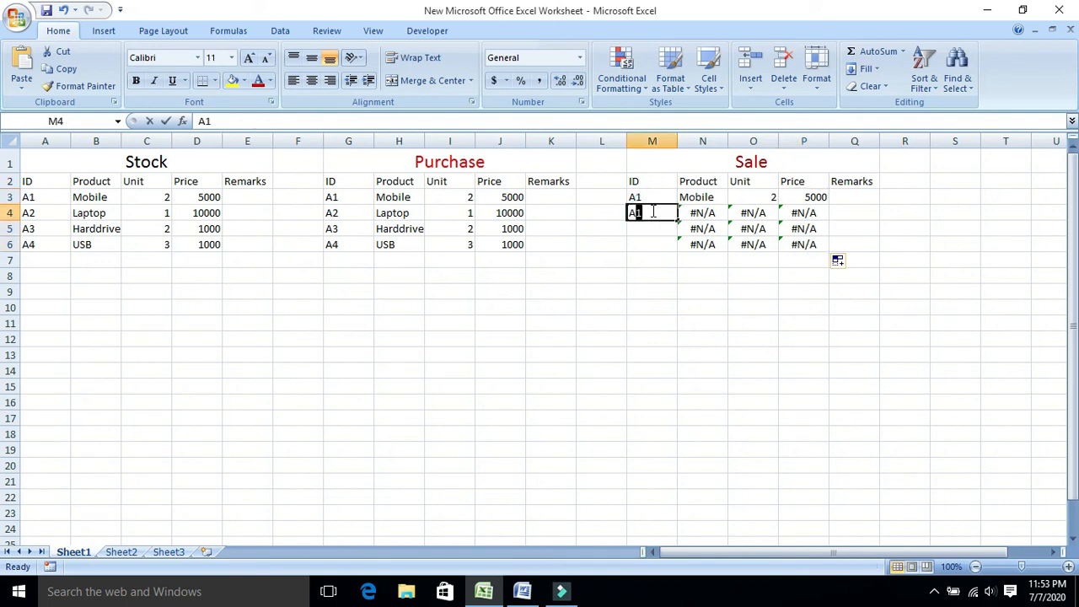
{"action": "key", "text": "Return"}
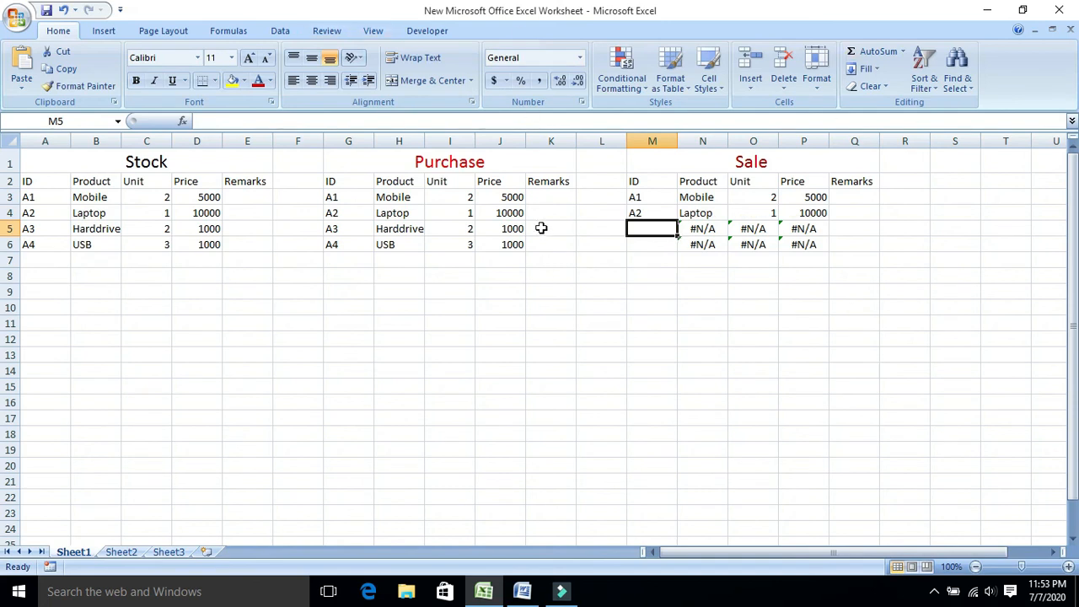
Switch to the Word document and add the line "Thanks for watching" below "Open excel".
{"action": "left_click", "coordinate": [524, 592]}
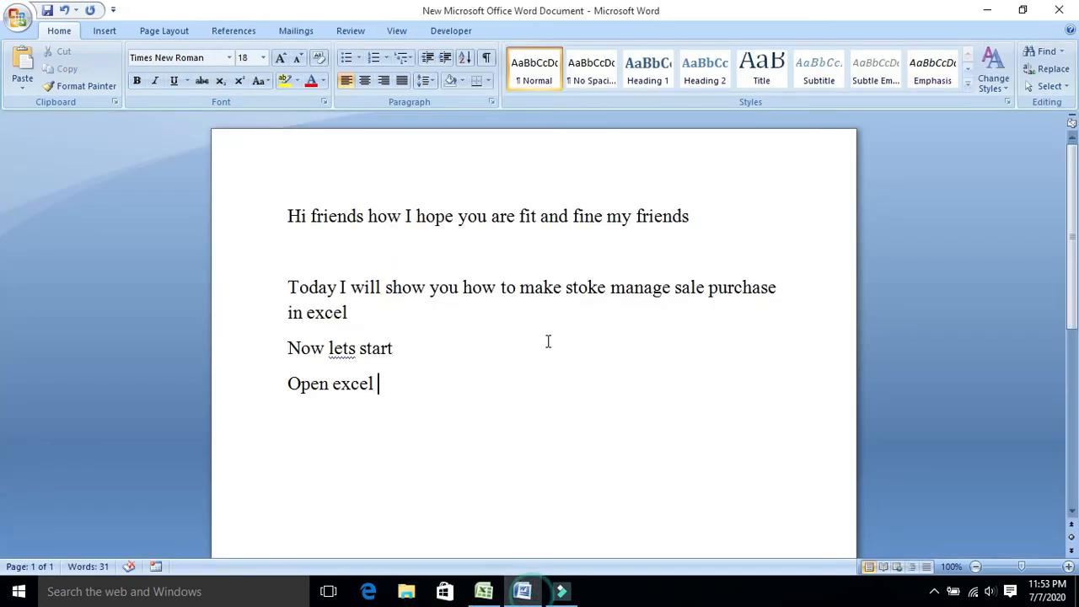
{"action": "key", "text": "Return"}
{"action": "type", "text": "Thans"}
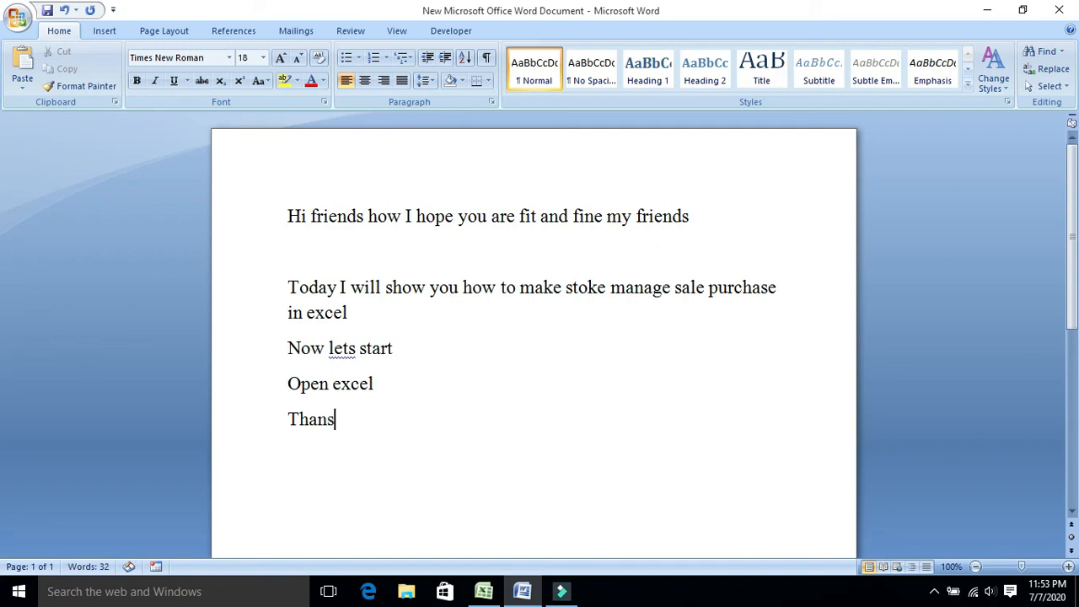
{"action": "key", "text": "BackSpace"}
{"action": "type", "text": "ks for watching"}
Add a closing line reading "Please like share and subscri" below "Thanks for watching".
{"action": "key", "text": "Return"}
{"action": "type", "text": "please like sh"}
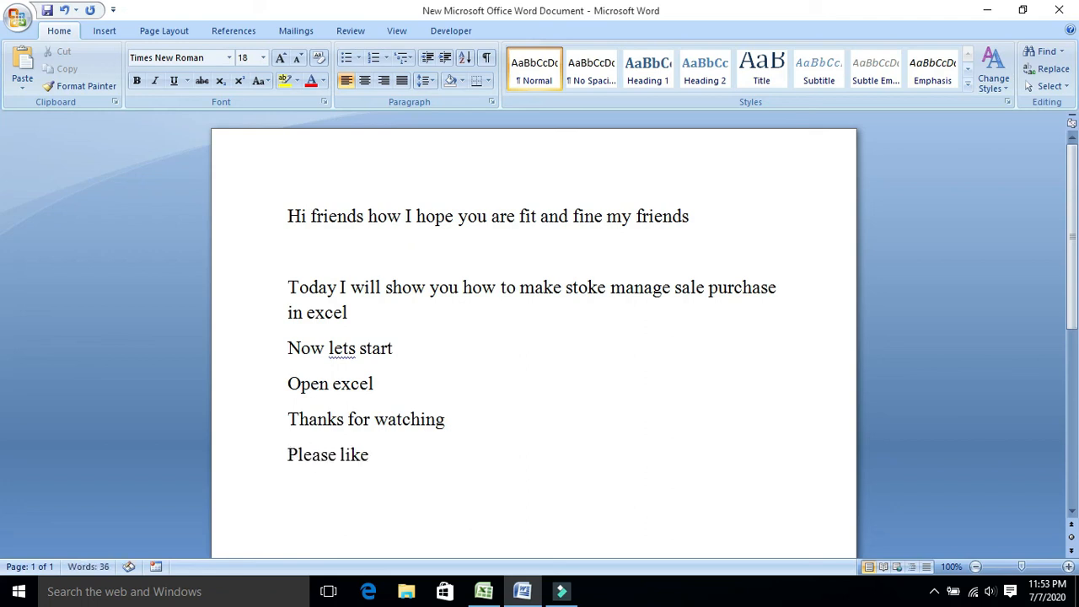
{"action": "type", "text": "are and subscribe"}
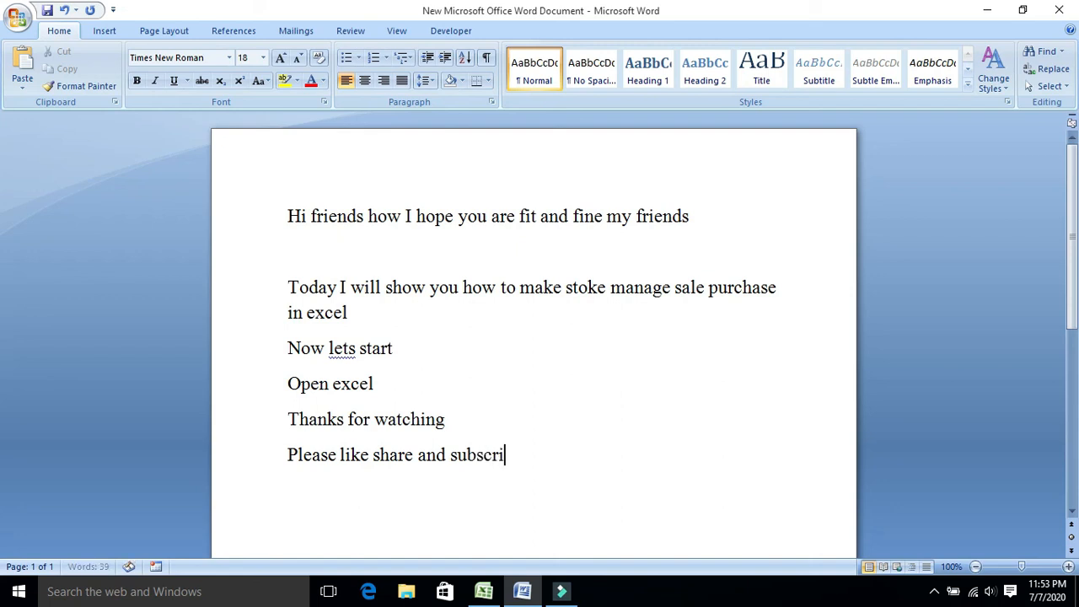